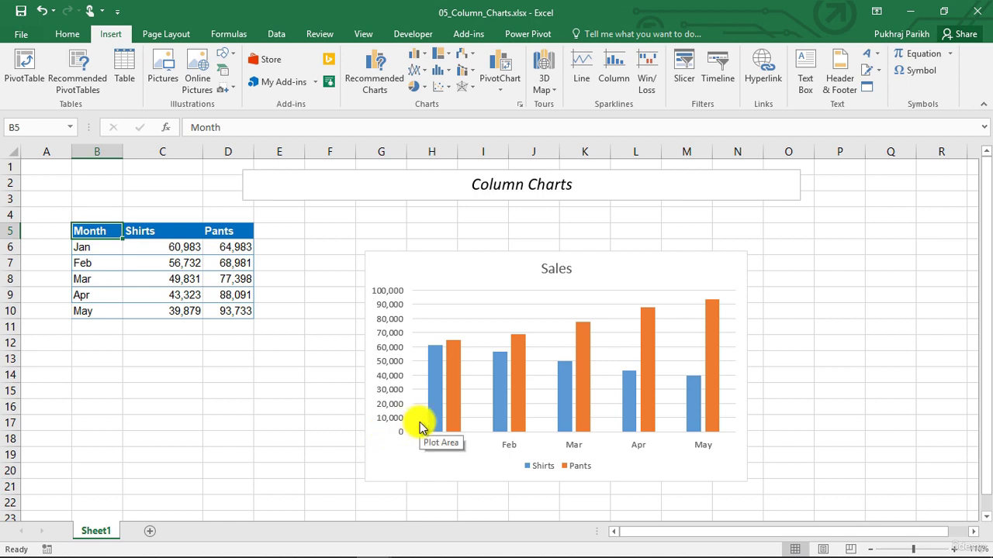
Apply the 2-D Clustered Column type to the existing Sales chart.
{"action": "mouse_move", "coordinate": [434, 413]}
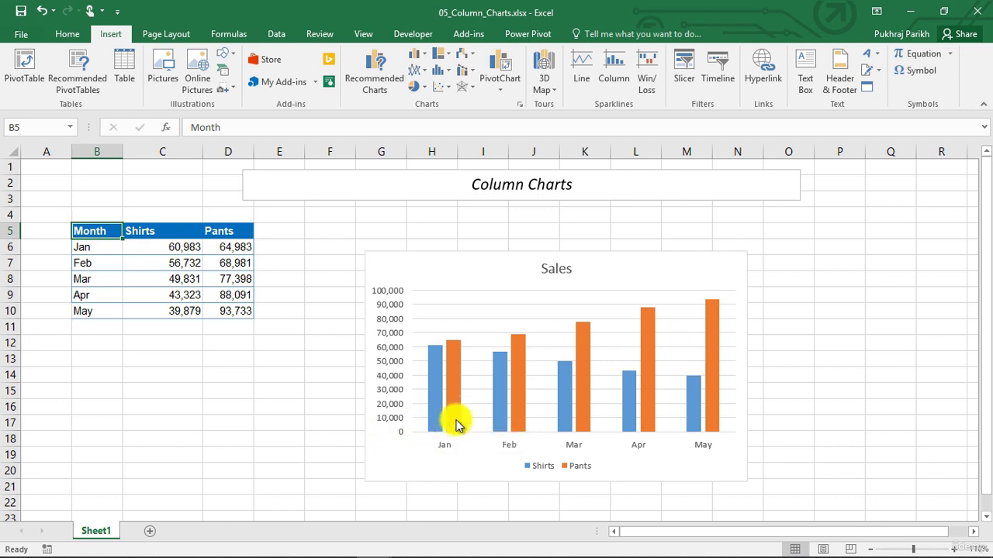
{"action": "mouse_move", "coordinate": [558, 419]}
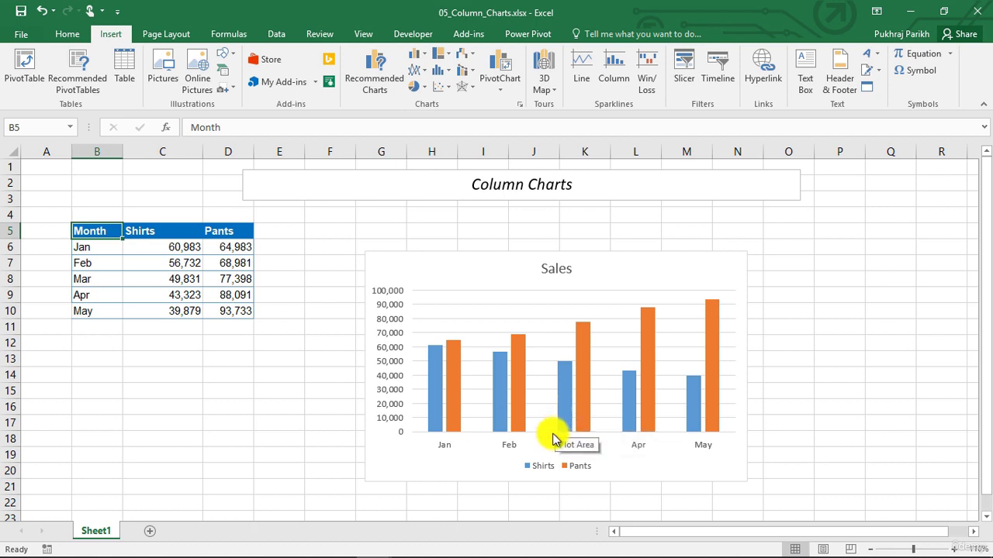
{"action": "mouse_move", "coordinate": [497, 394]}
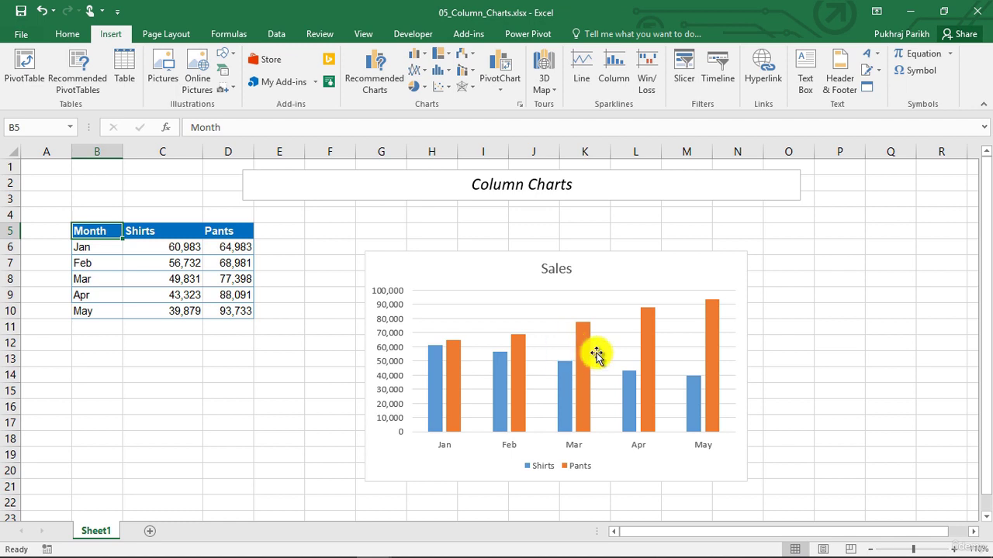
{"action": "mouse_move", "coordinate": [574, 388]}
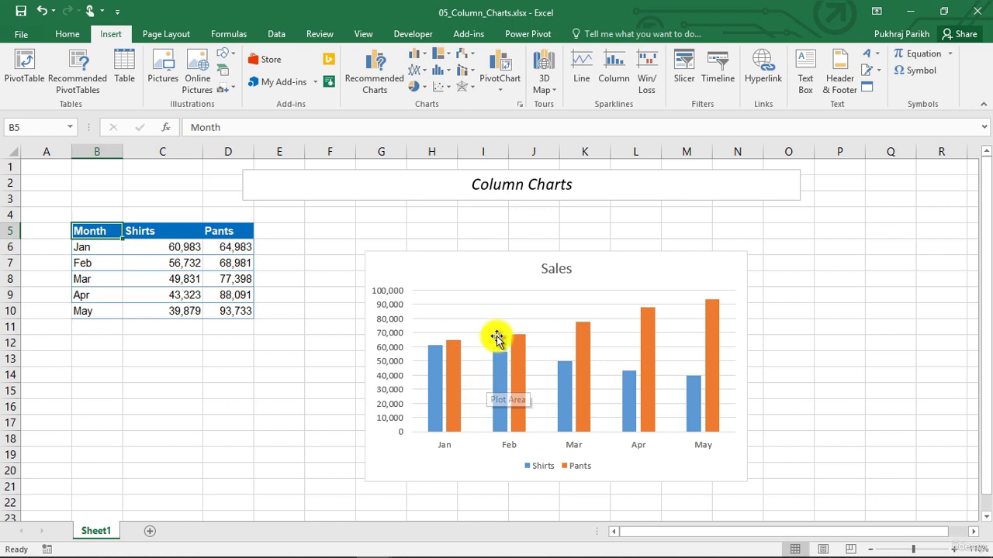
{"action": "left_click", "coordinate": [472, 287]}
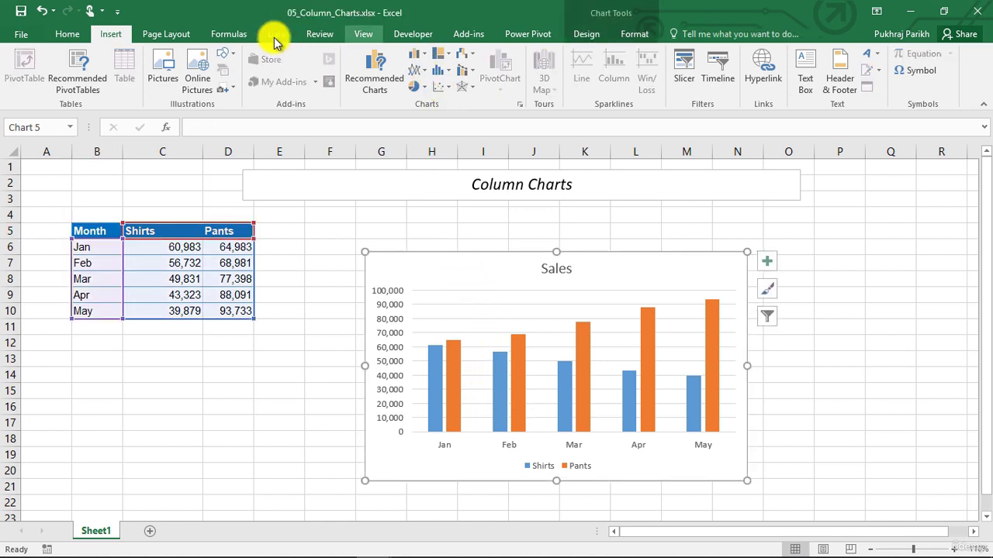
{"action": "left_click", "coordinate": [425, 59]}
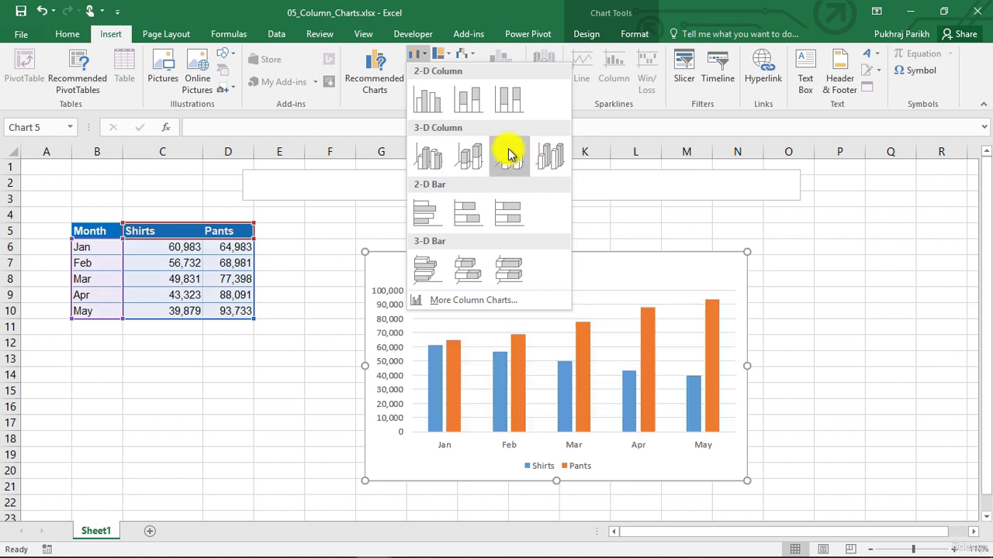
{"action": "left_click", "coordinate": [427, 99]}
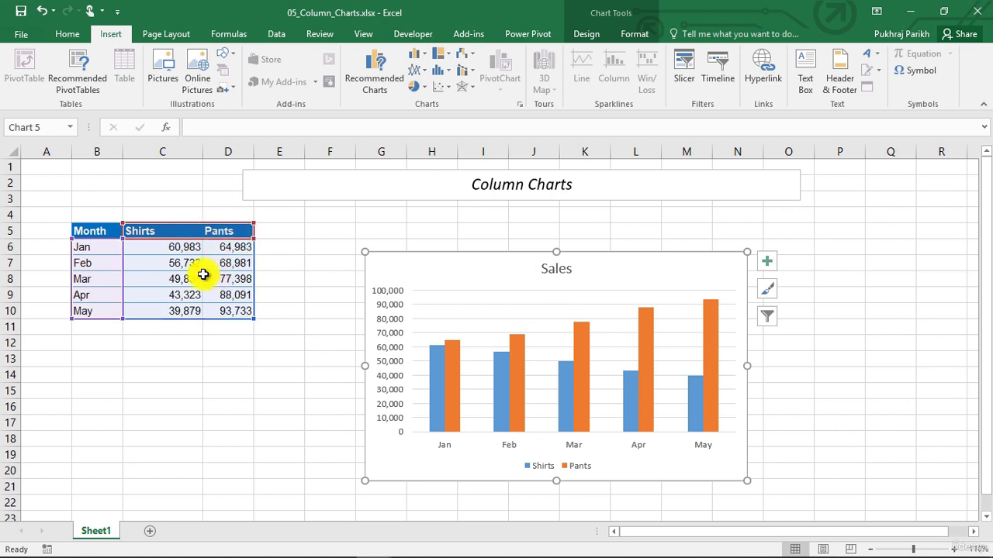
Compare the Month, Shirts and Pants entries in the table with the matching columns in the Sales chart.
{"action": "left_click", "coordinate": [102, 250]}
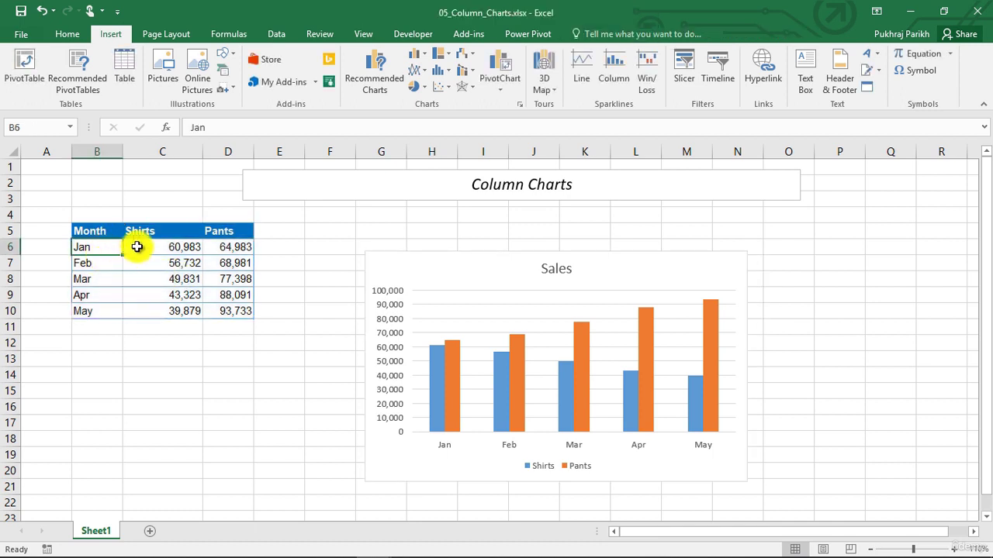
{"action": "left_click", "coordinate": [142, 232]}
{"action": "left_click", "coordinate": [217, 226]}
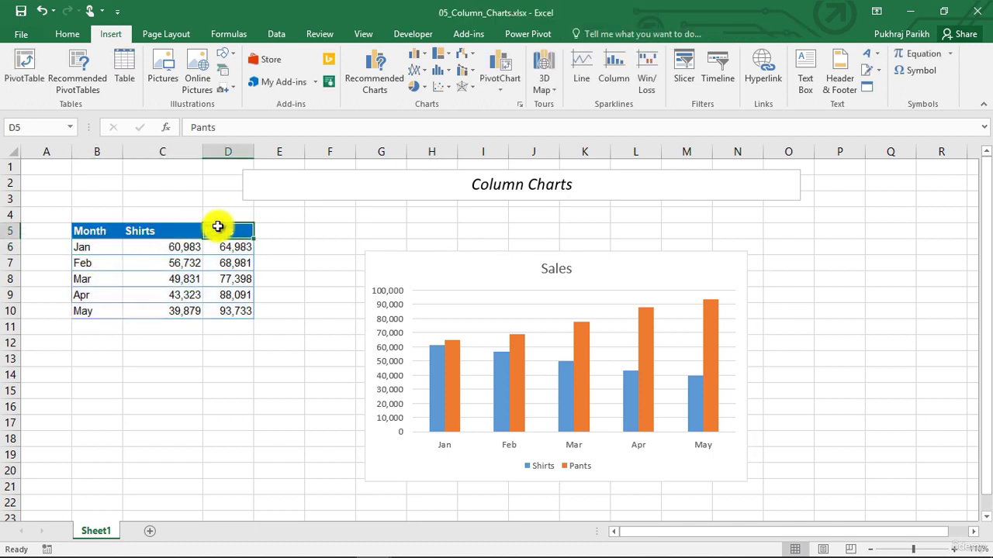
{"action": "left_click", "coordinate": [93, 278]}
{"action": "mouse_move", "coordinate": [429, 350]}
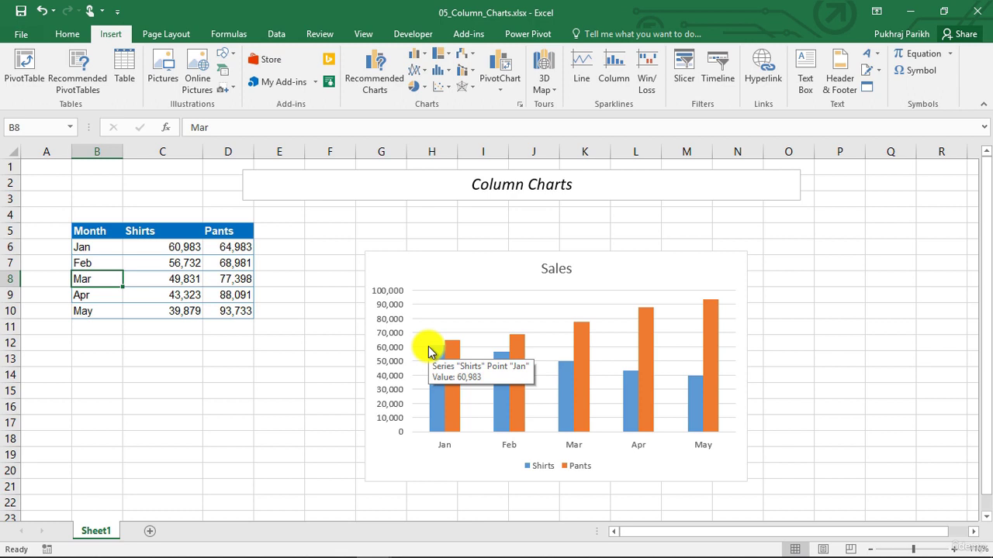
{"action": "mouse_move", "coordinate": [511, 362]}
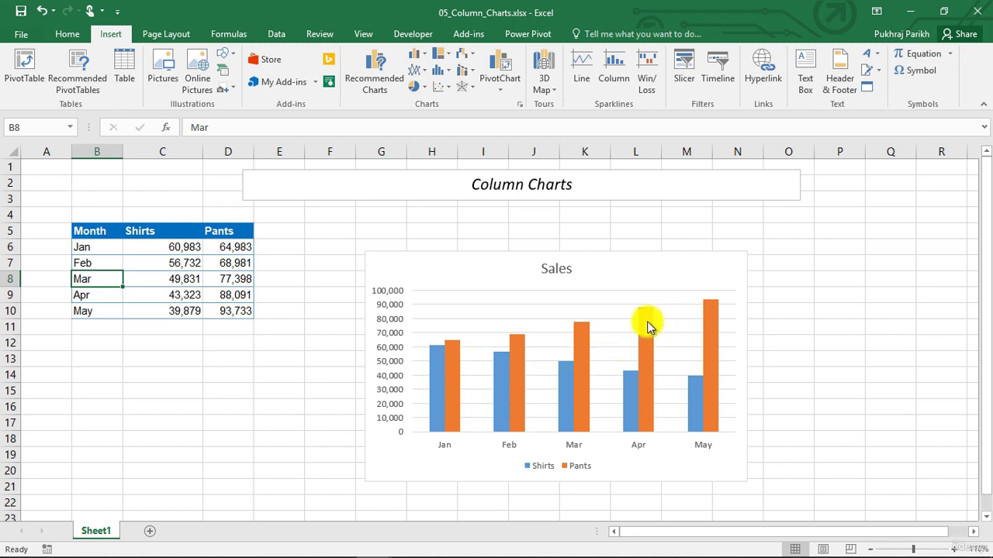
Delete the existing Sales chart from the sheet.
{"action": "left_click", "coordinate": [637, 262]}
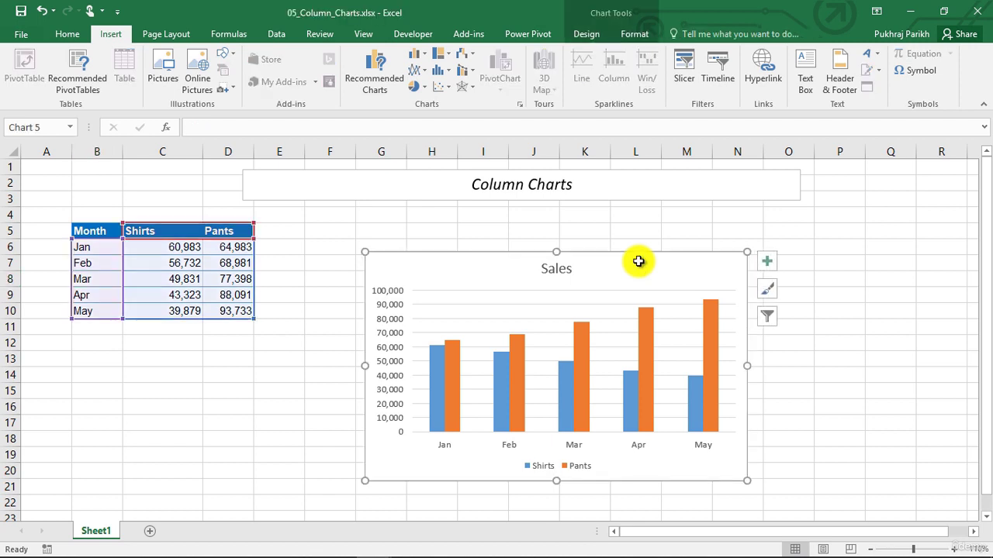
{"action": "key", "text": "Delete"}
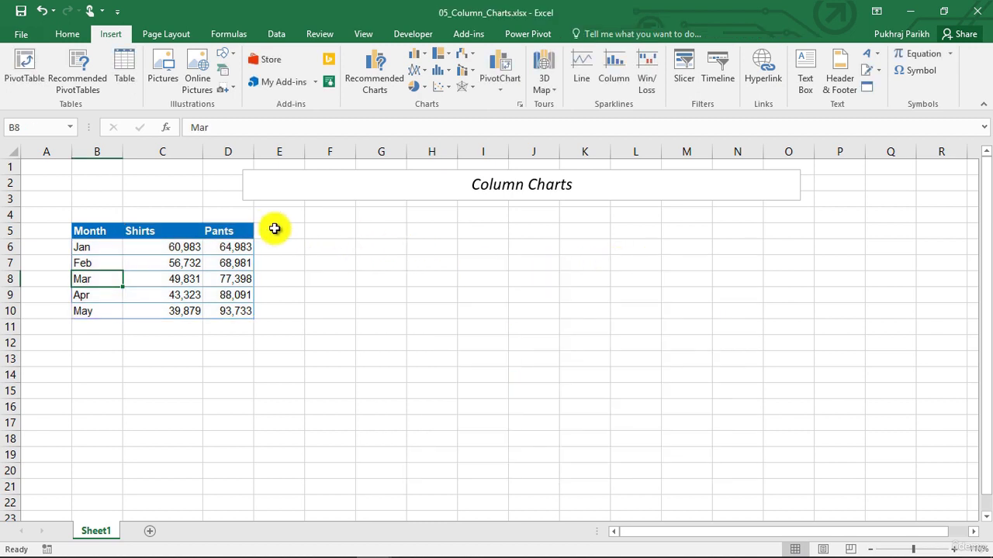
Insert a 2-D clustered column chart from the table range B5:D10 and delete it again.
{"action": "left_click", "coordinate": [85, 230]}
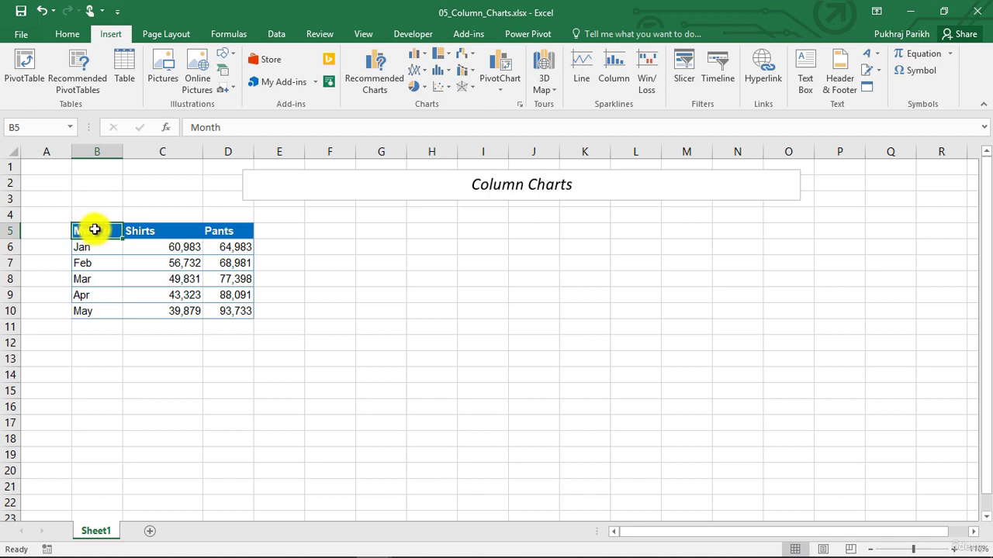
{"action": "left_click_drag", "start_coordinate": [93, 230], "coordinate": [228, 313]}
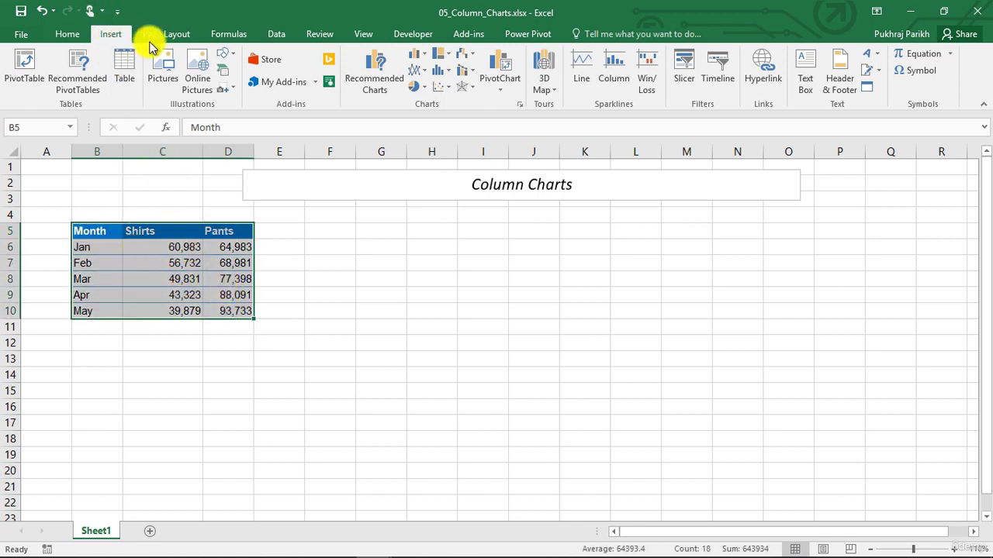
{"action": "left_click", "coordinate": [425, 61]}
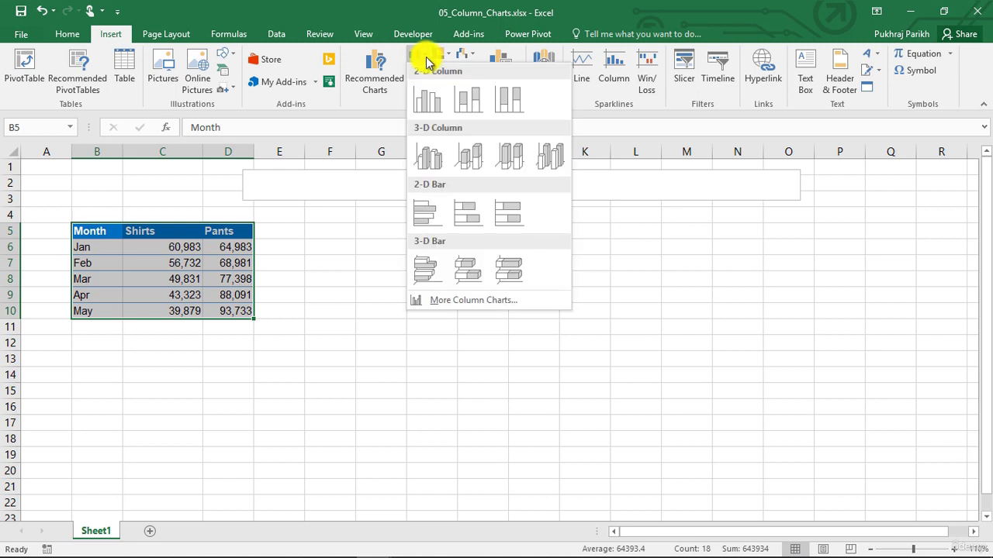
{"action": "left_click", "coordinate": [427, 96]}
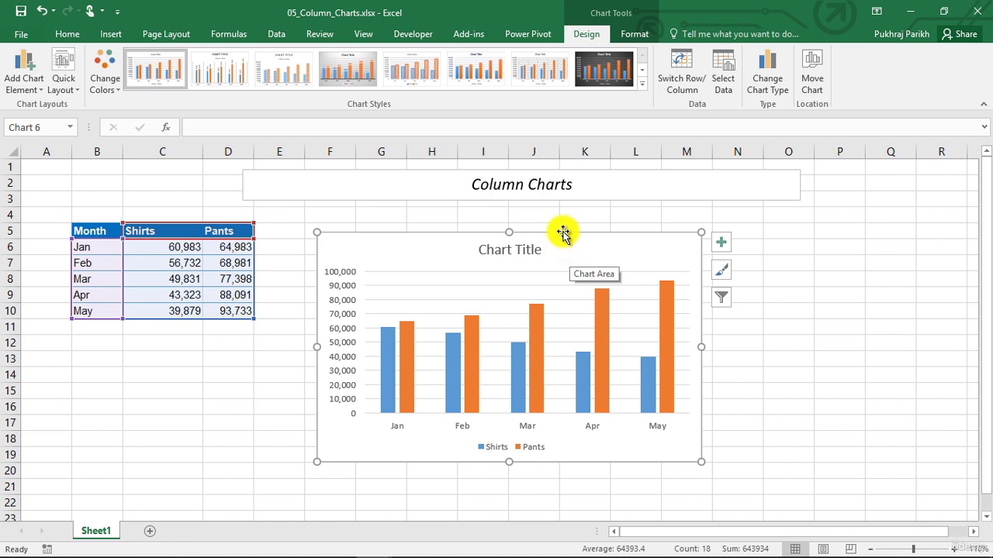
{"action": "key", "text": "Delete"}
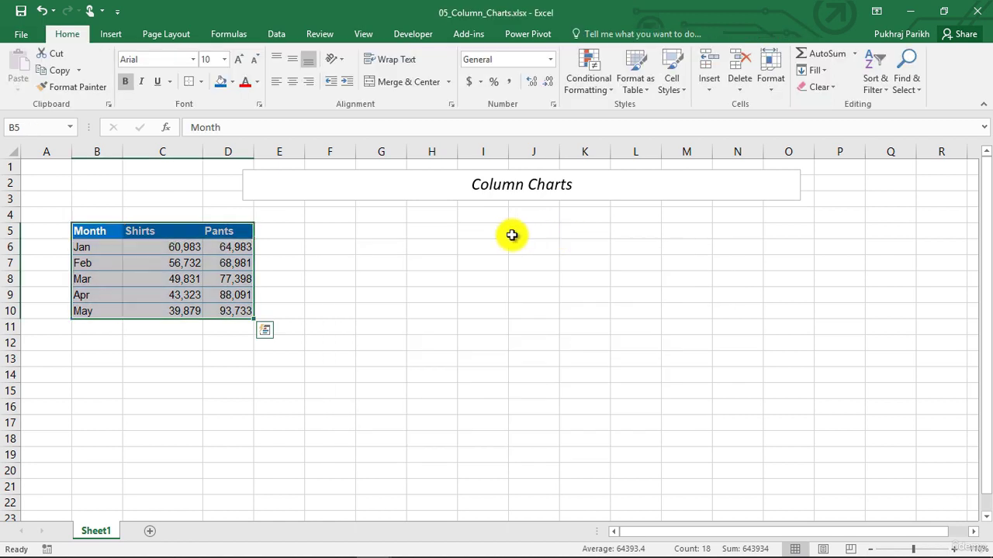
Insert a blank 2-D clustered column chart with only the empty cell I6 selected.
{"action": "left_click", "coordinate": [466, 246]}
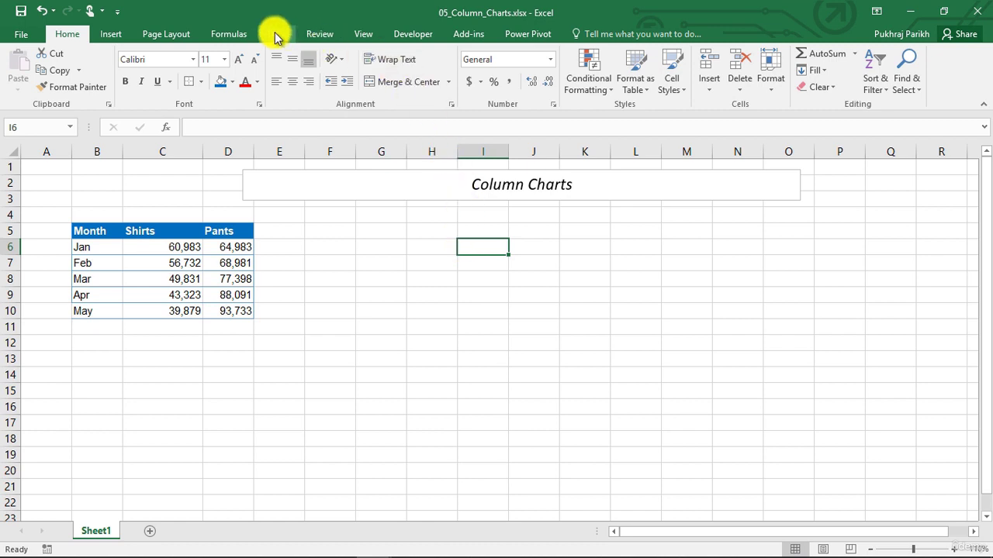
{"action": "left_click", "coordinate": [122, 38]}
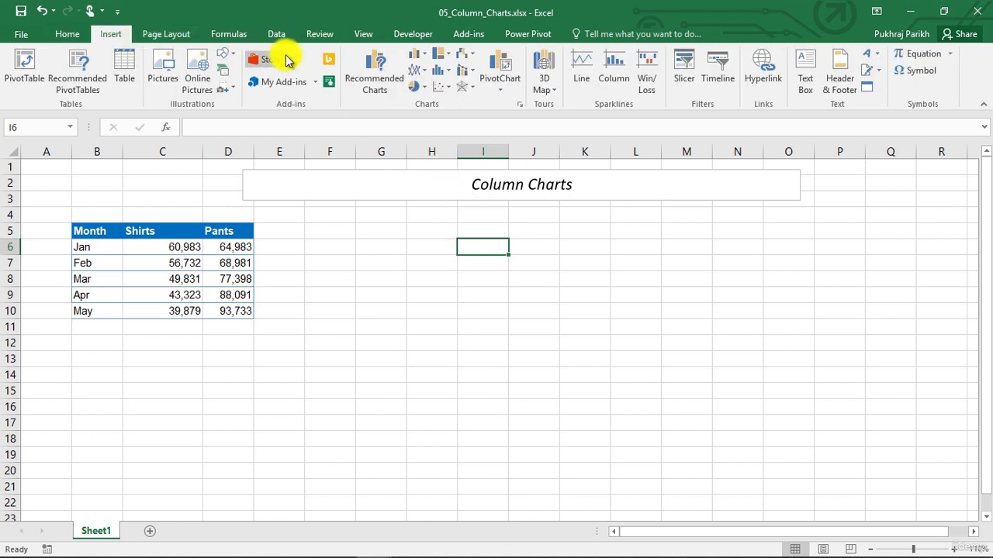
{"action": "left_click", "coordinate": [415, 56]}
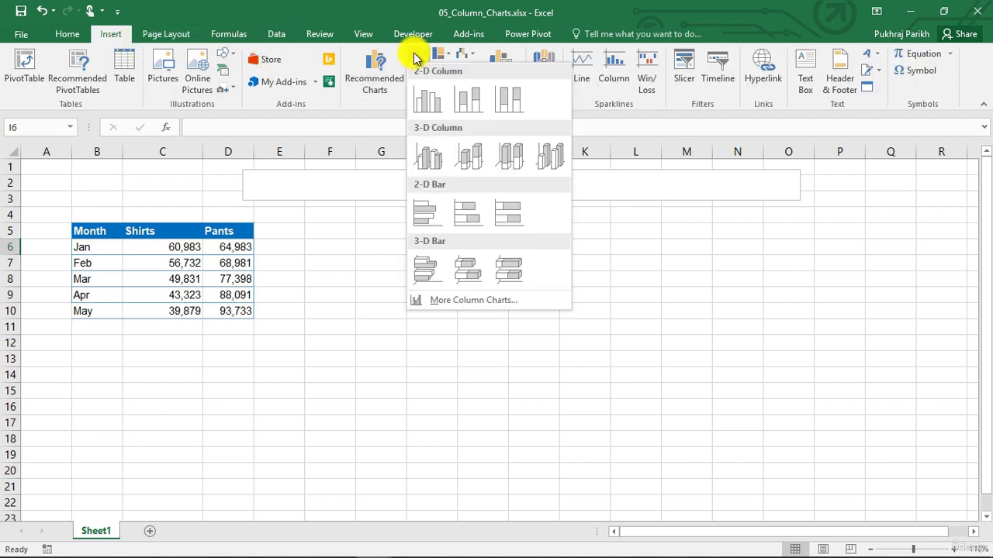
{"action": "left_click", "coordinate": [427, 99]}
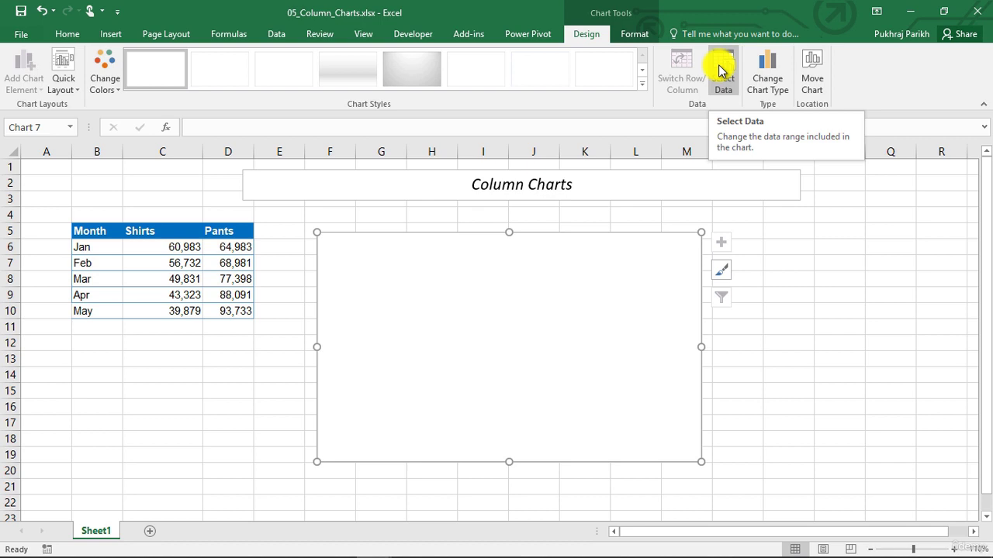
Add a Shirts series to the blank chart's data source, with its name from C5 and its values from C6:C10.
{"action": "right_click", "coordinate": [622, 311]}
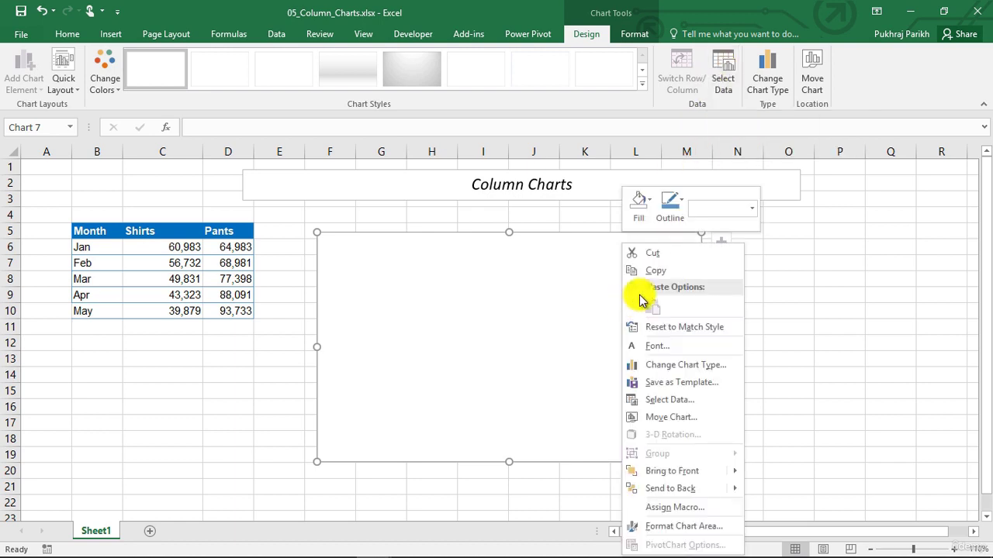
{"action": "left_click", "coordinate": [671, 401]}
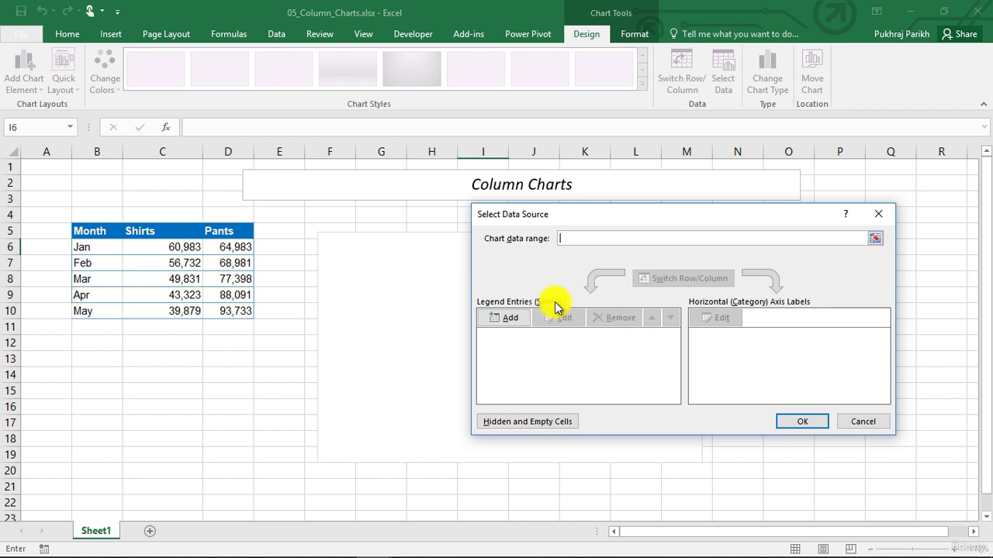
{"action": "left_click", "coordinate": [506, 318]}
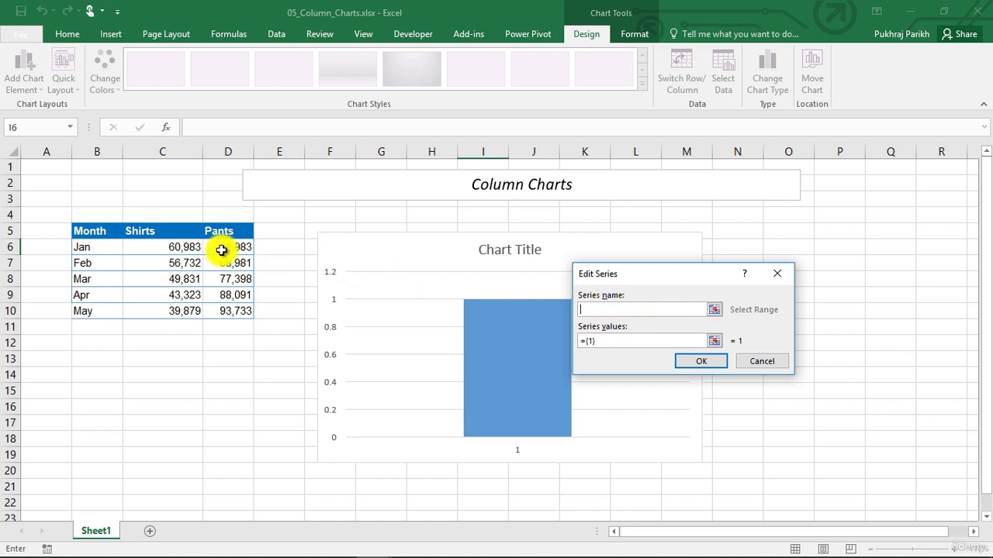
{"action": "left_click", "coordinate": [163, 229]}
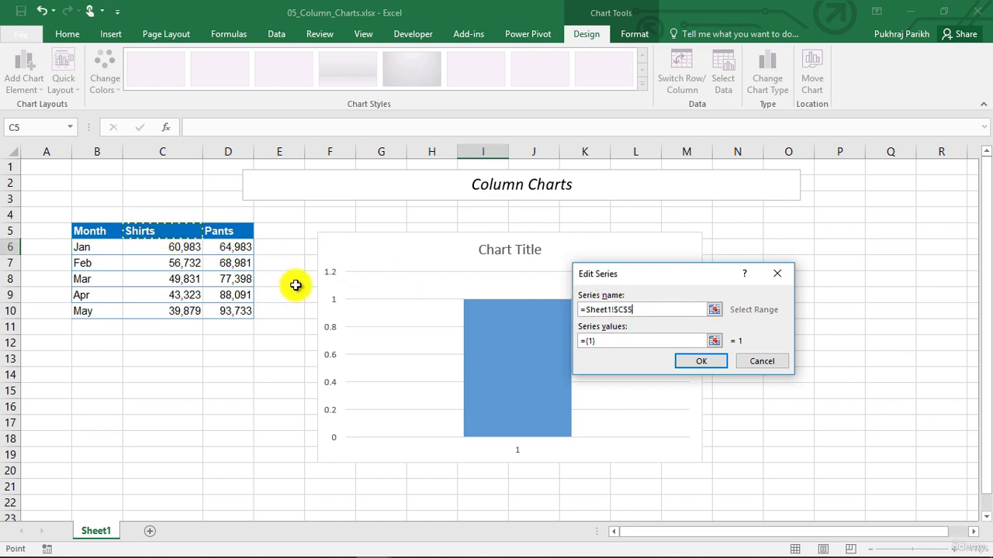
{"action": "left_click", "coordinate": [714, 340]}
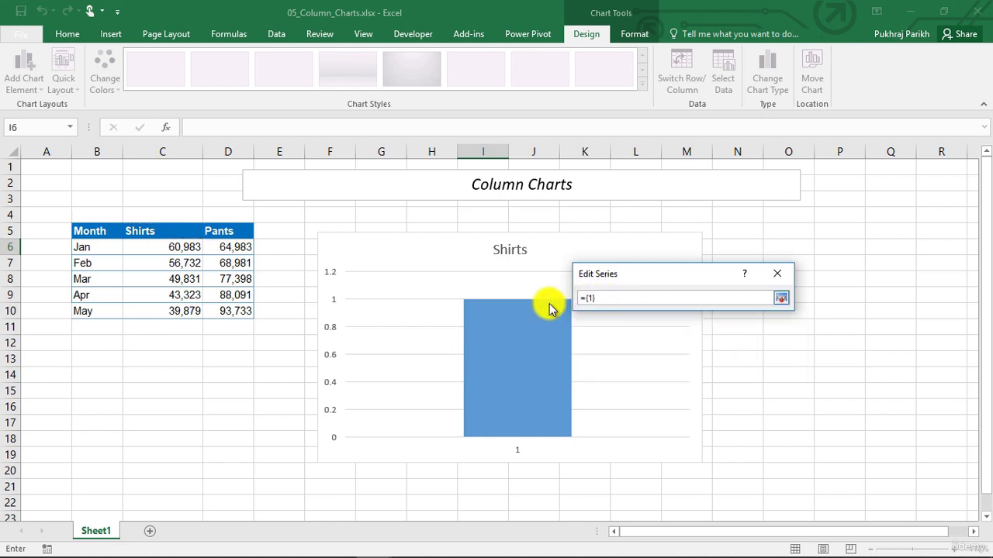
{"action": "left_click_drag", "start_coordinate": [576, 298], "coordinate": [622, 302]}
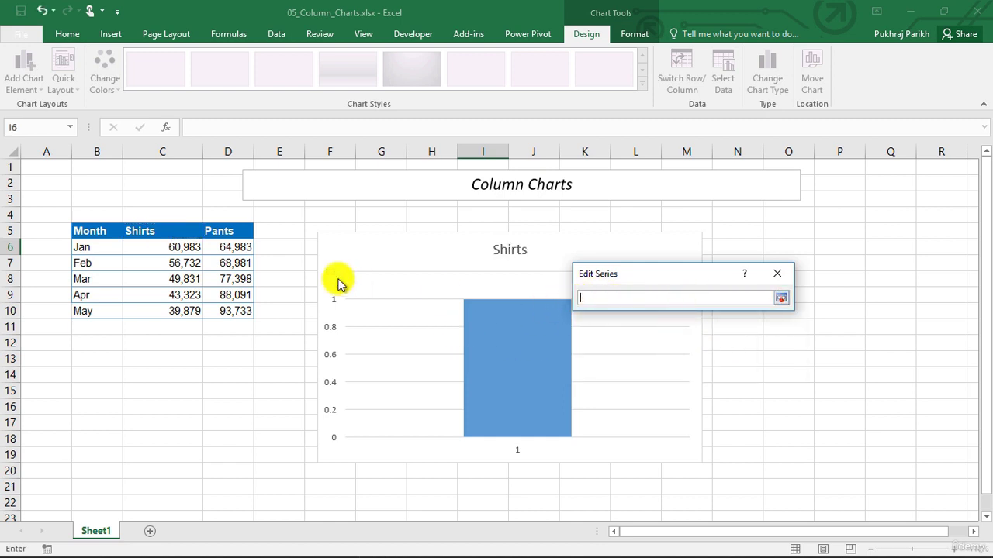
{"action": "left_click_drag", "start_coordinate": [182, 245], "coordinate": [186, 306]}
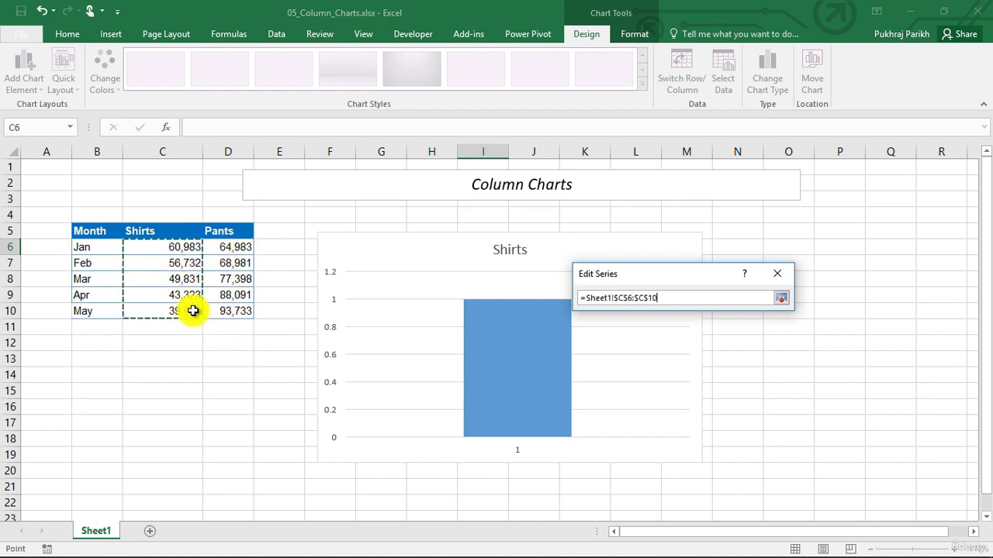
{"action": "left_click", "coordinate": [781, 298]}
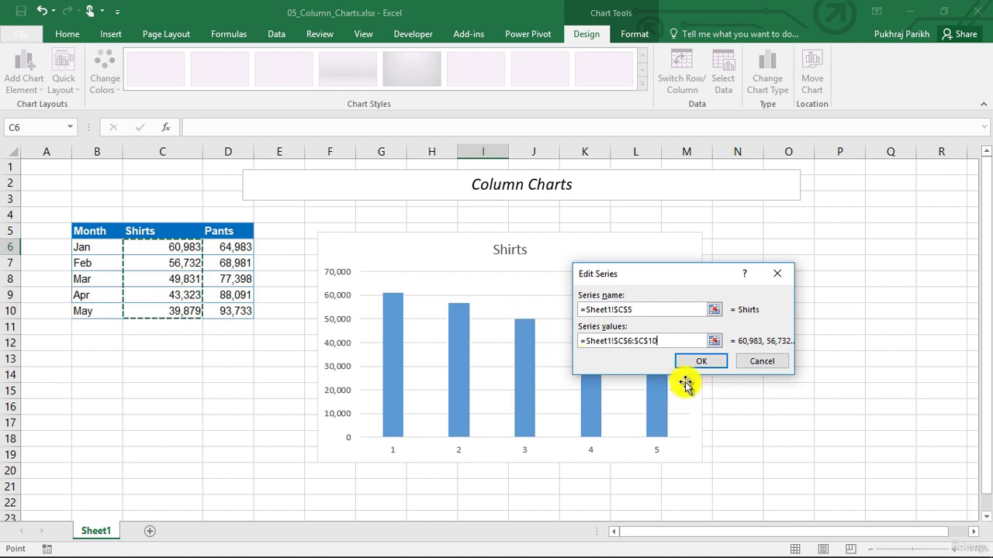
{"action": "left_click", "coordinate": [697, 360]}
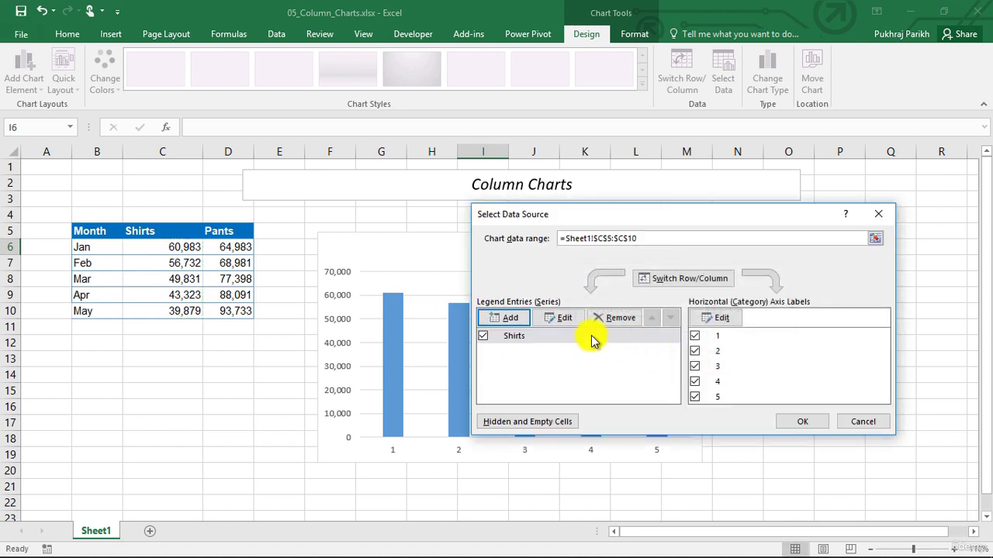
Add a Pants series to the chart's data source, with its name from D5 and its values from D6:D10.
{"action": "left_click", "coordinate": [505, 324]}
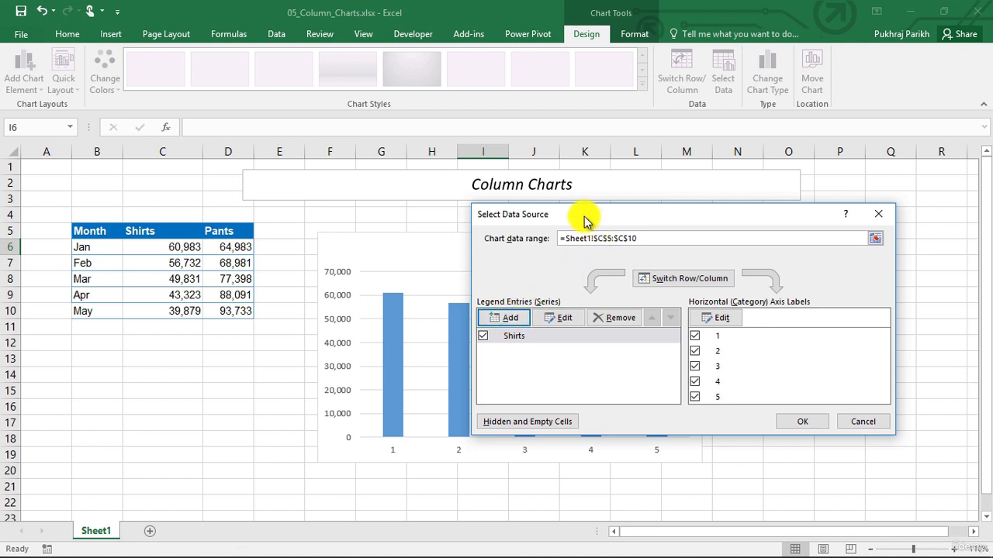
{"action": "left_click_drag", "start_coordinate": [589, 219], "coordinate": [637, 213]}
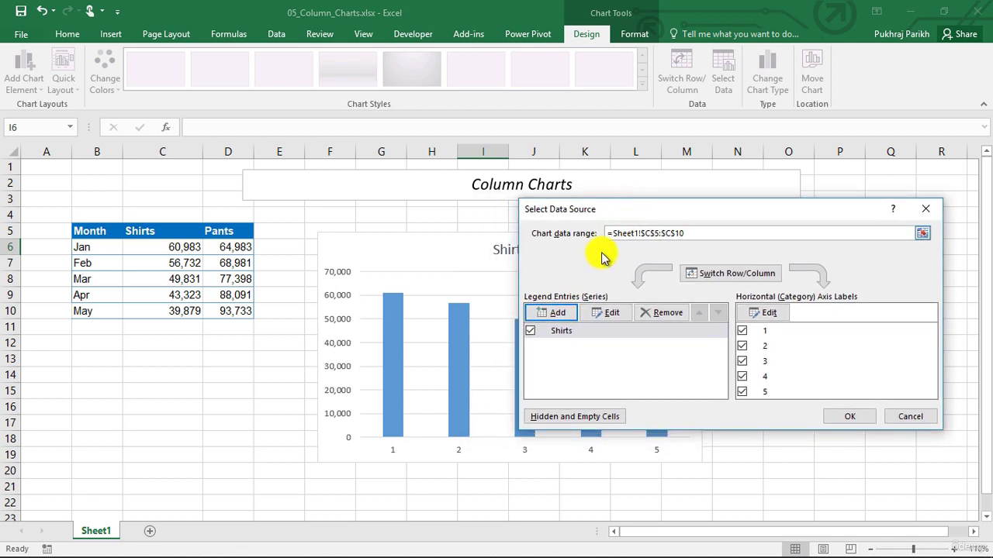
{"action": "left_click", "coordinate": [554, 313]}
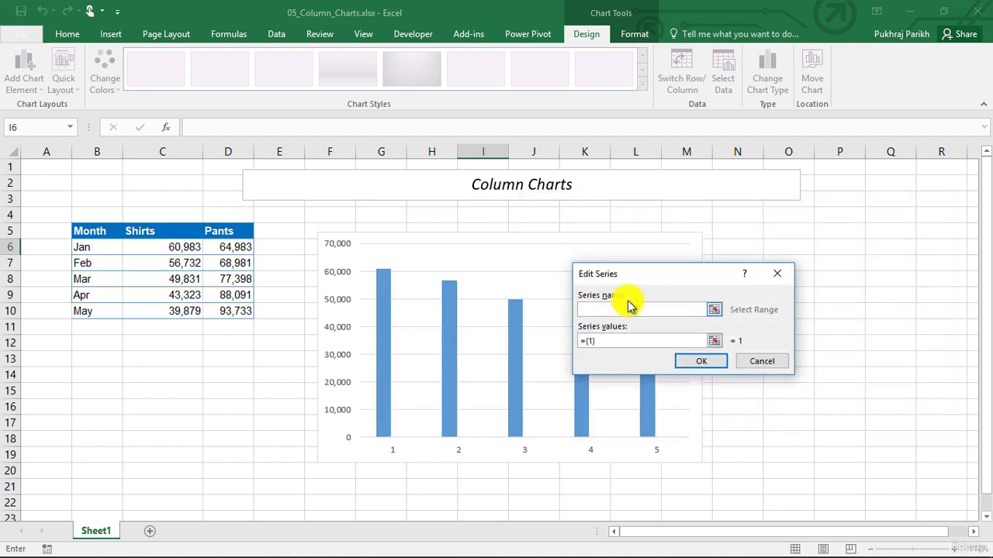
{"action": "left_click", "coordinate": [232, 231]}
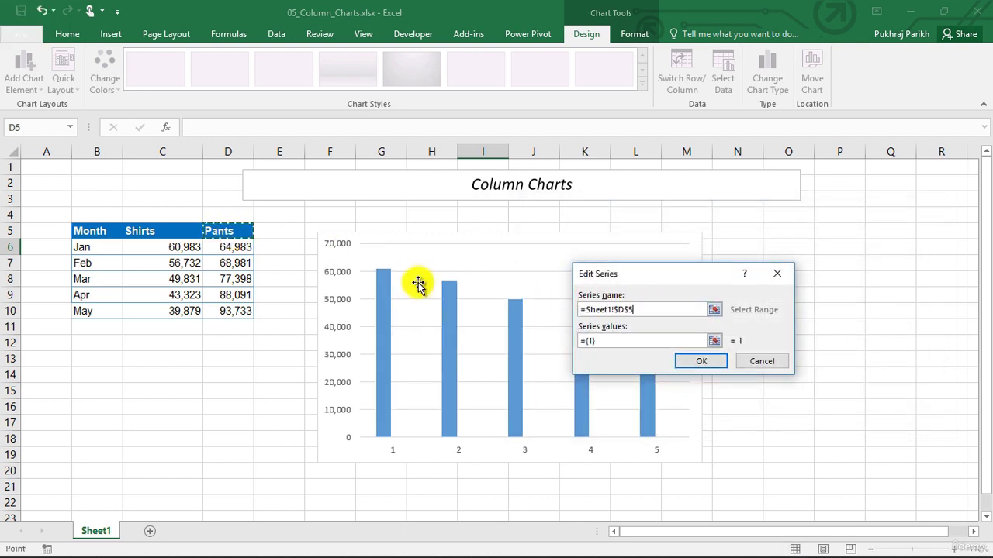
{"action": "left_click", "coordinate": [713, 342]}
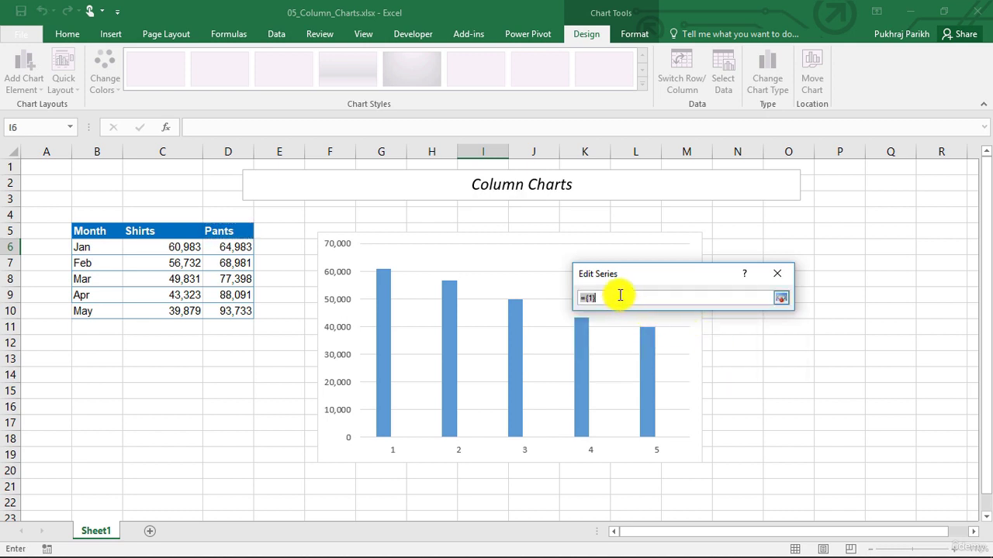
{"action": "left_click_drag", "start_coordinate": [240, 246], "coordinate": [243, 303]}
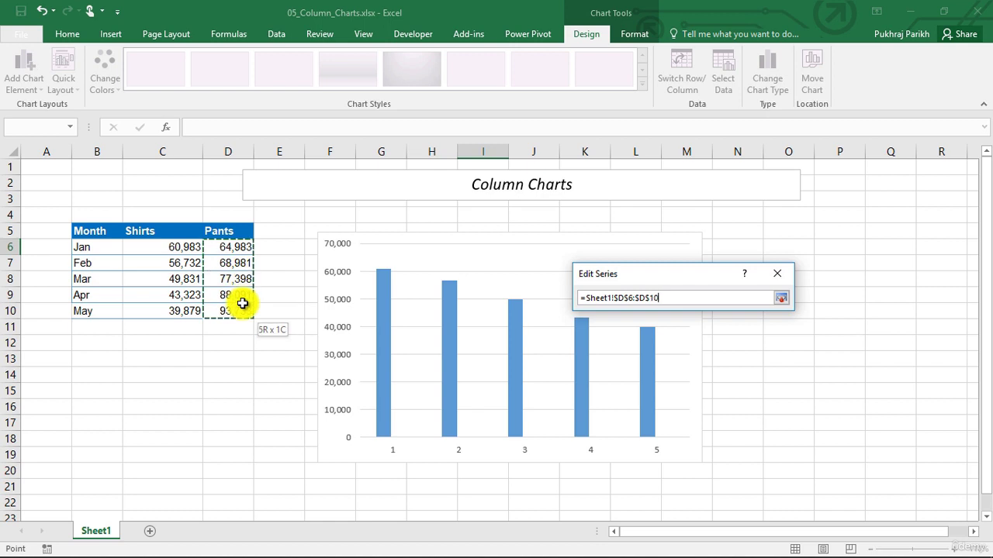
{"action": "left_click", "coordinate": [781, 298]}
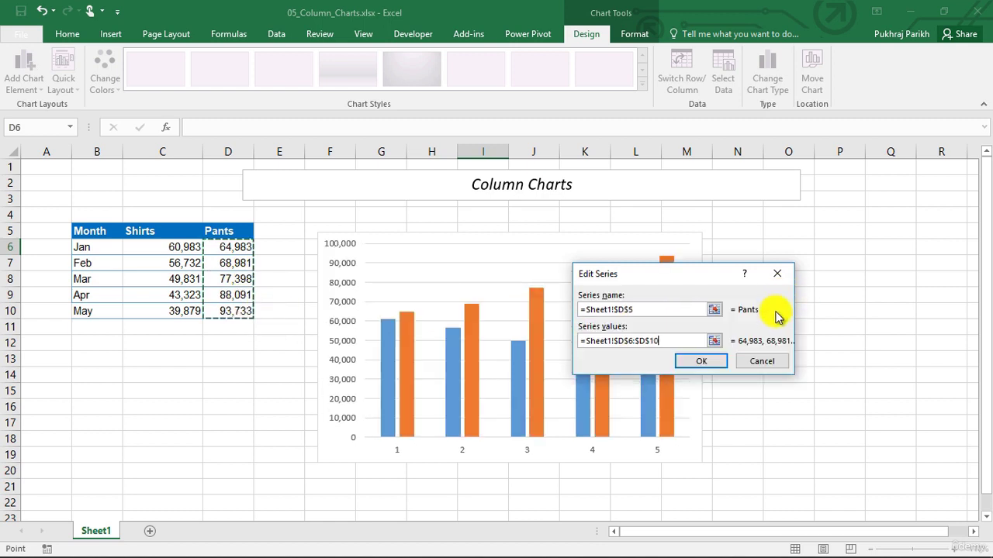
{"action": "left_click", "coordinate": [693, 365]}
{"action": "left_click_drag", "start_coordinate": [740, 210], "coordinate": [848, 273]}
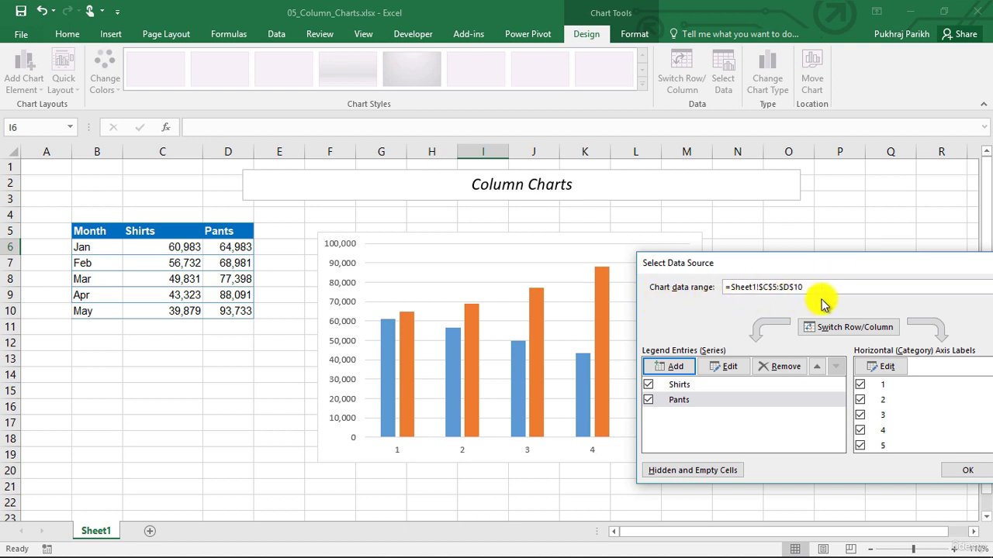
Set the horizontal axis labels to the months in B6:B10 and apply the data source changes.
{"action": "left_click_drag", "start_coordinate": [831, 263], "coordinate": [668, 220]}
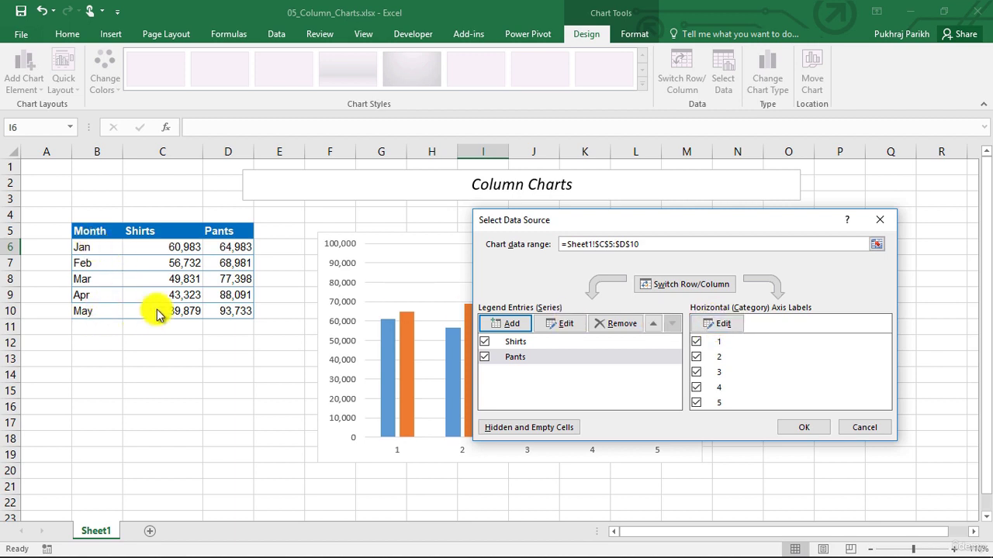
{"action": "left_click", "coordinate": [719, 327]}
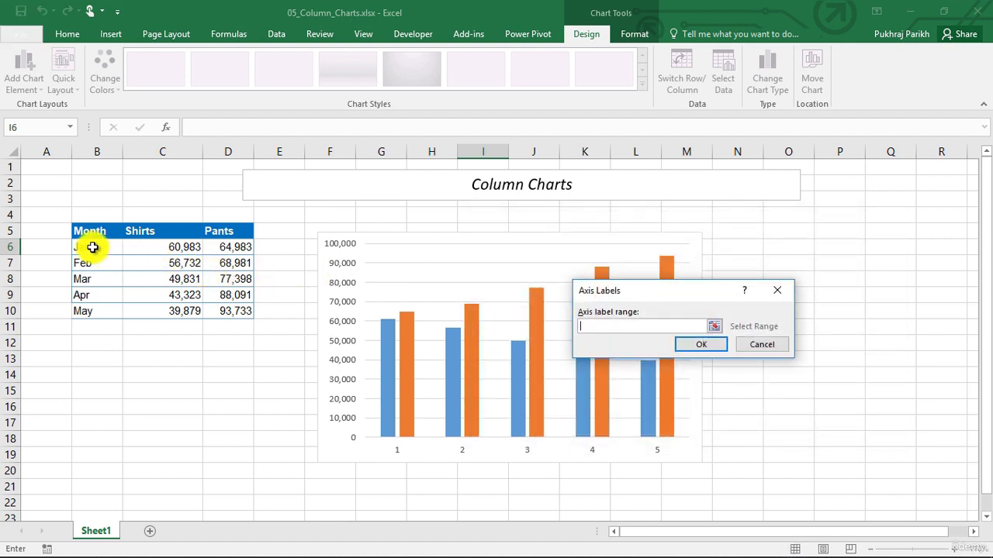
{"action": "left_click_drag", "start_coordinate": [78, 249], "coordinate": [89, 314]}
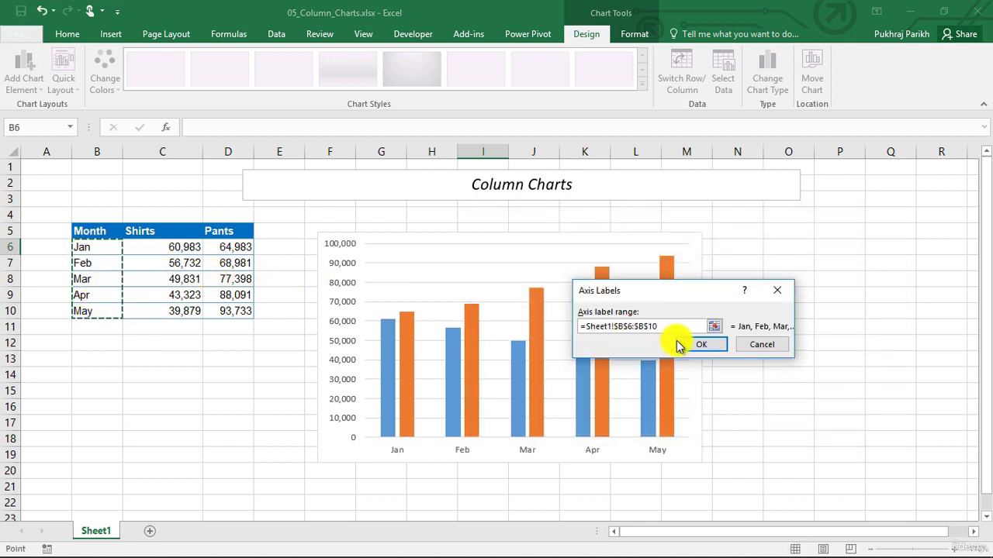
{"action": "left_click", "coordinate": [696, 346]}
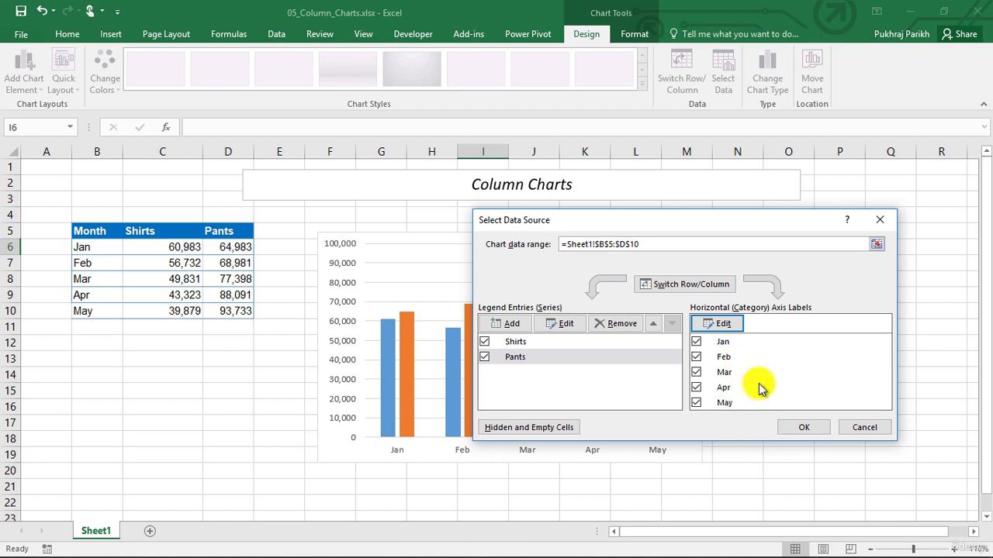
{"action": "left_click", "coordinate": [793, 427]}
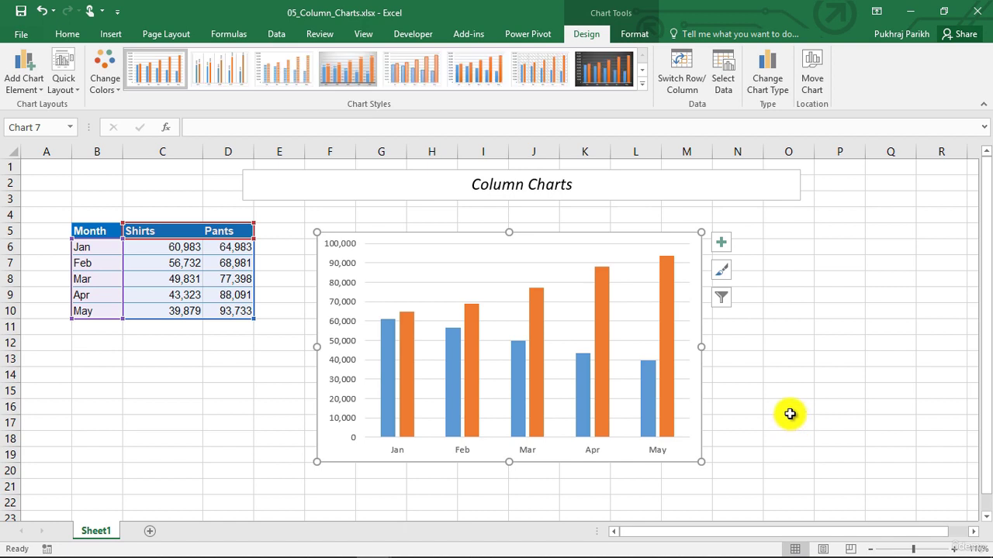
Review the chart's Pants series and its data source entries, leaving the settings as they are.
{"action": "left_click", "coordinate": [672, 394]}
{"action": "left_click", "coordinate": [686, 394]}
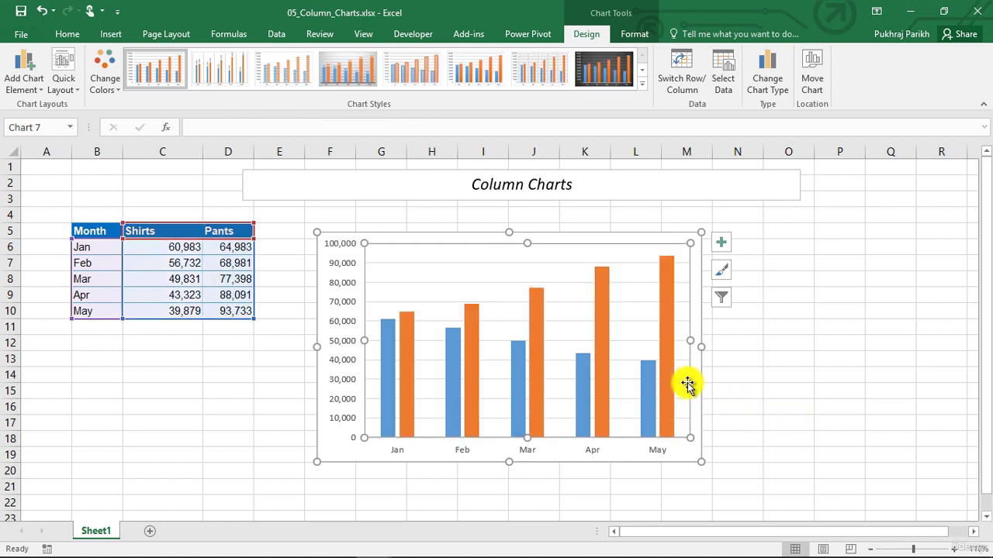
{"action": "left_click", "coordinate": [645, 459]}
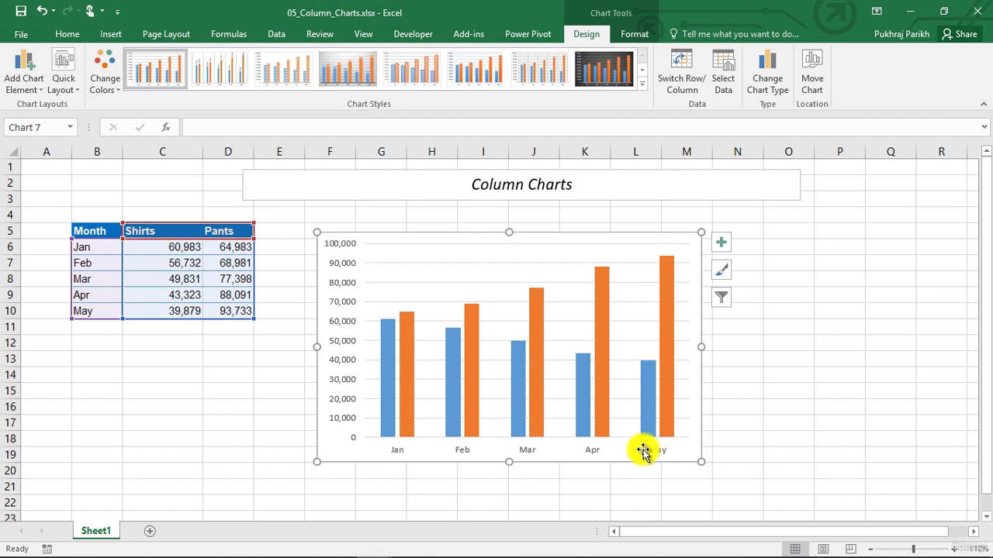
{"action": "left_click", "coordinate": [271, 237]}
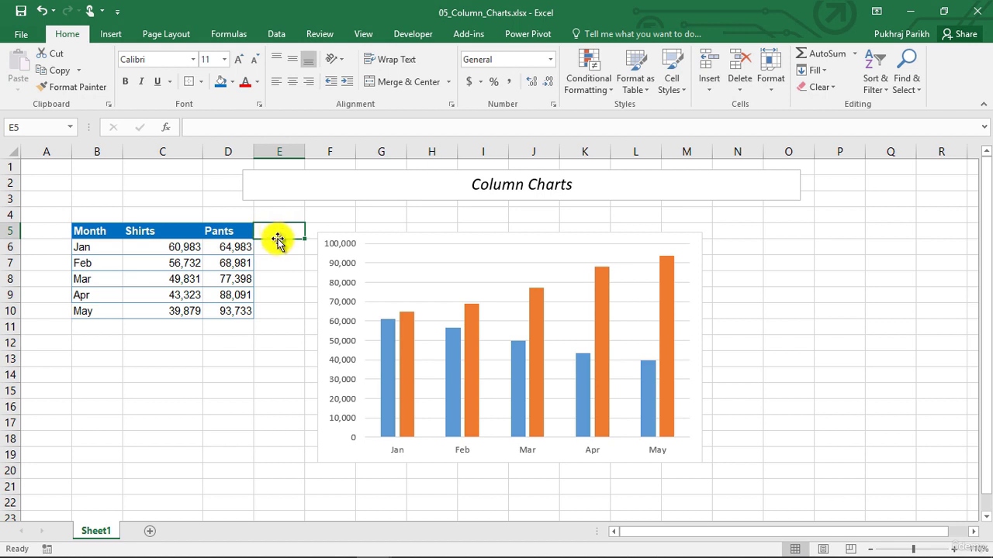
{"action": "left_click", "coordinate": [540, 342]}
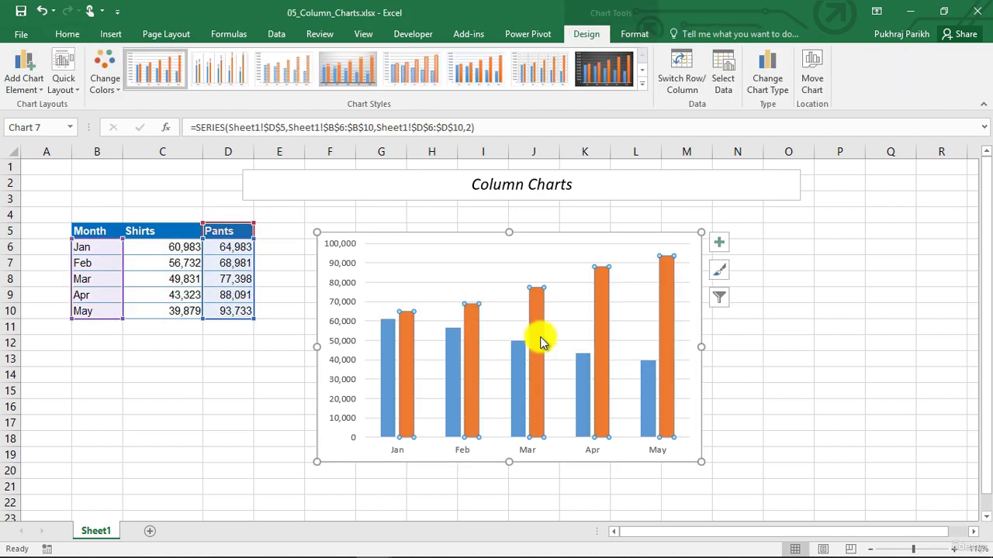
{"action": "left_click", "coordinate": [718, 87]}
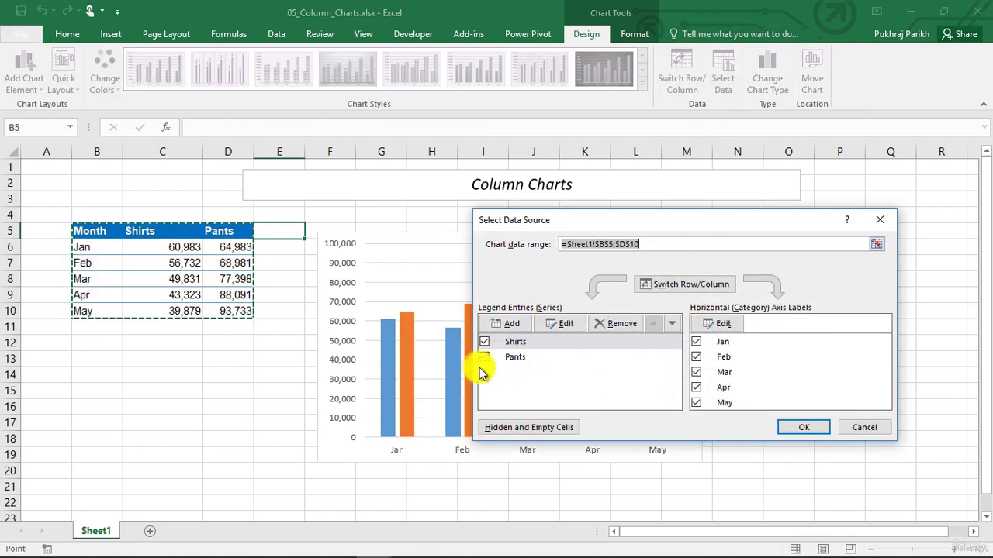
{"action": "left_click", "coordinate": [856, 432]}
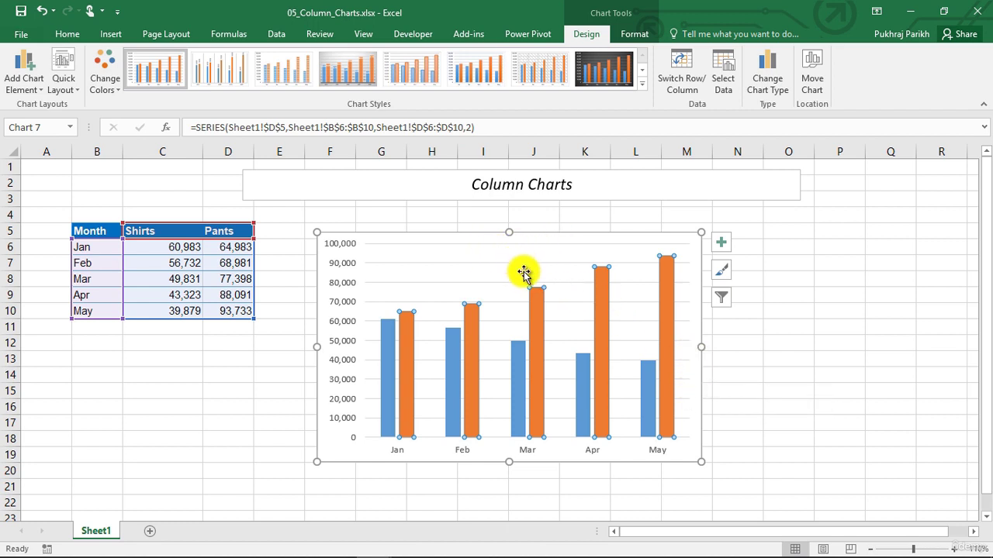
Add a chart title and a legend to the column chart.
{"action": "mouse_move", "coordinate": [665, 376]}
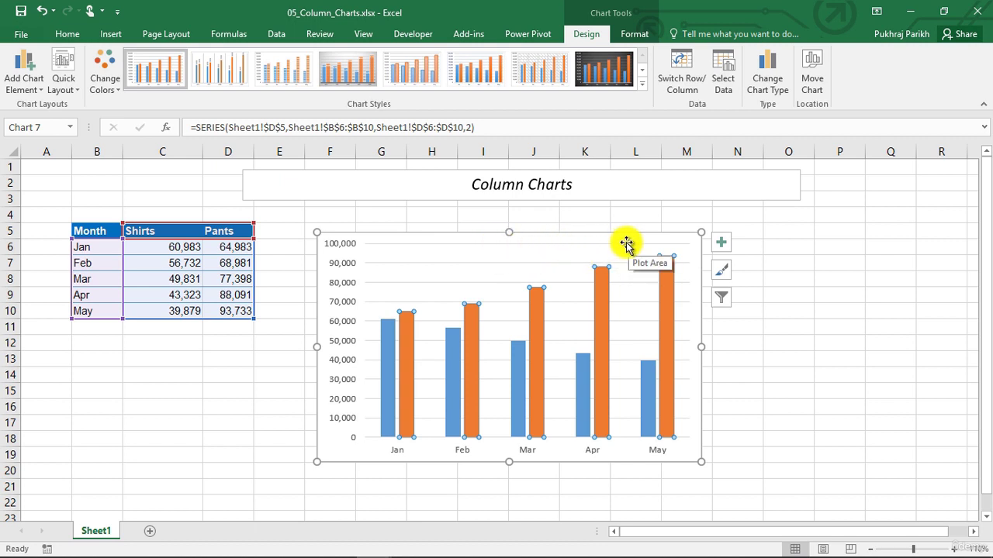
{"action": "mouse_move", "coordinate": [667, 350]}
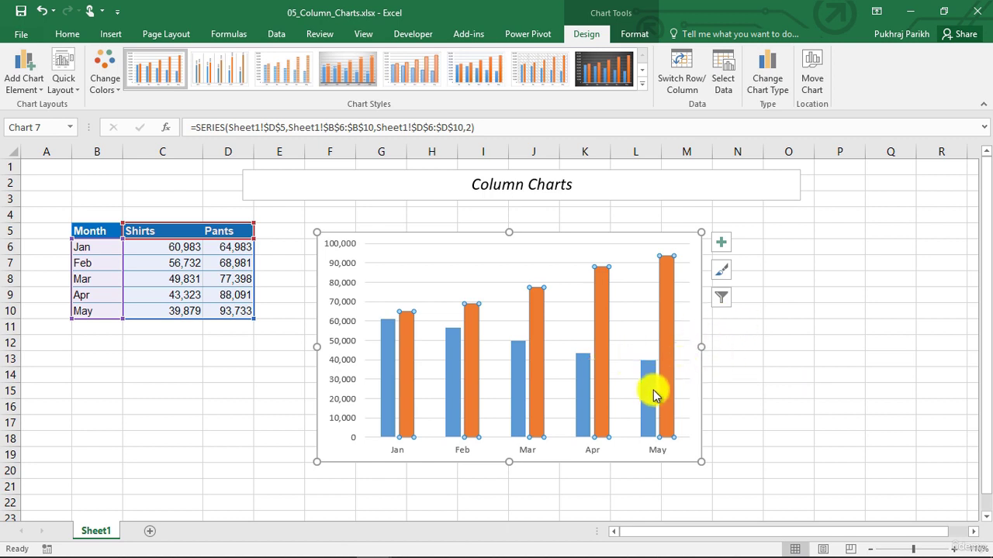
{"action": "mouse_move", "coordinate": [653, 397]}
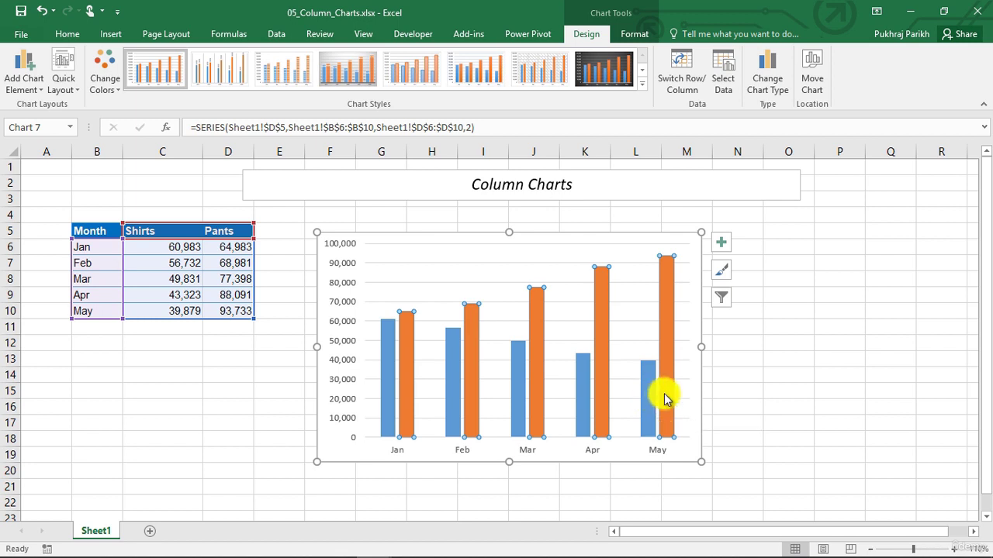
{"action": "left_click", "coordinate": [718, 244]}
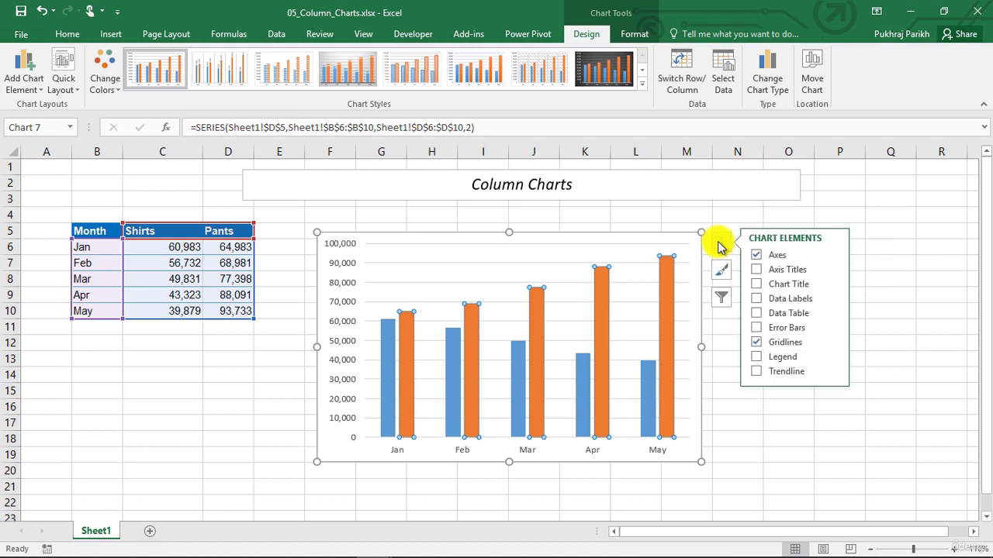
{"action": "left_click", "coordinate": [764, 285]}
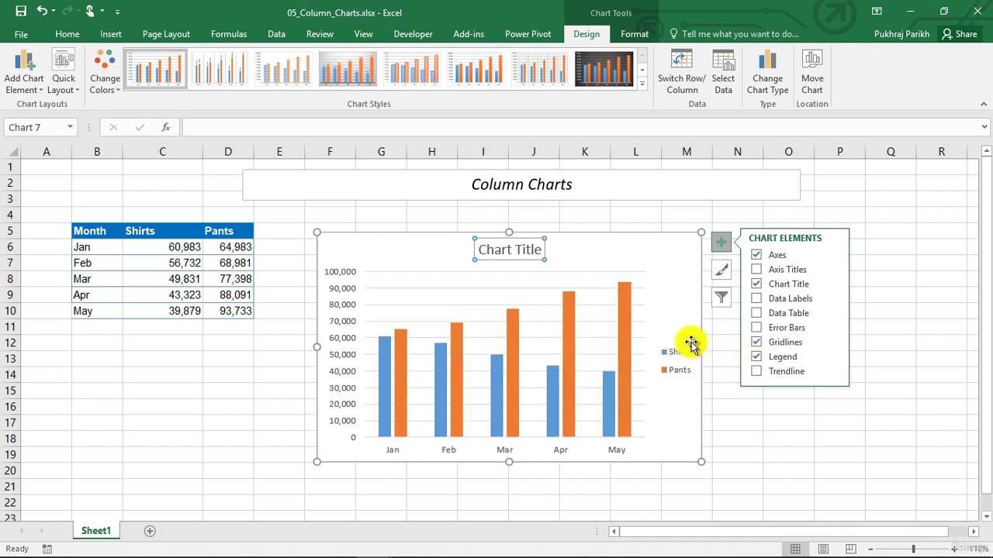
{"action": "left_click", "coordinate": [756, 357]}
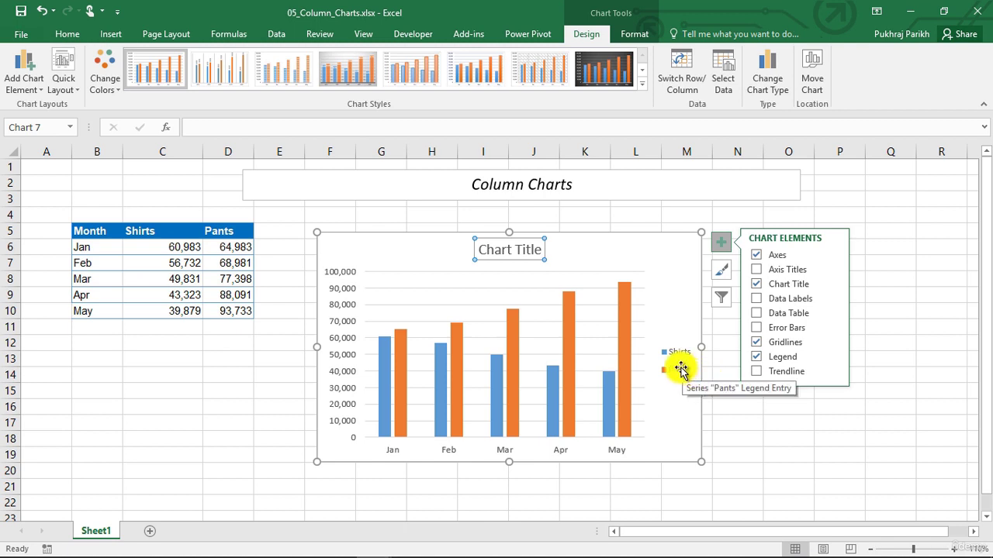
Change the chart title to Sales and enlarge the chart upward to row 4 and slightly wider into column N.
{"action": "left_click", "coordinate": [512, 247]}
{"action": "double_click", "coordinate": [518, 248]}
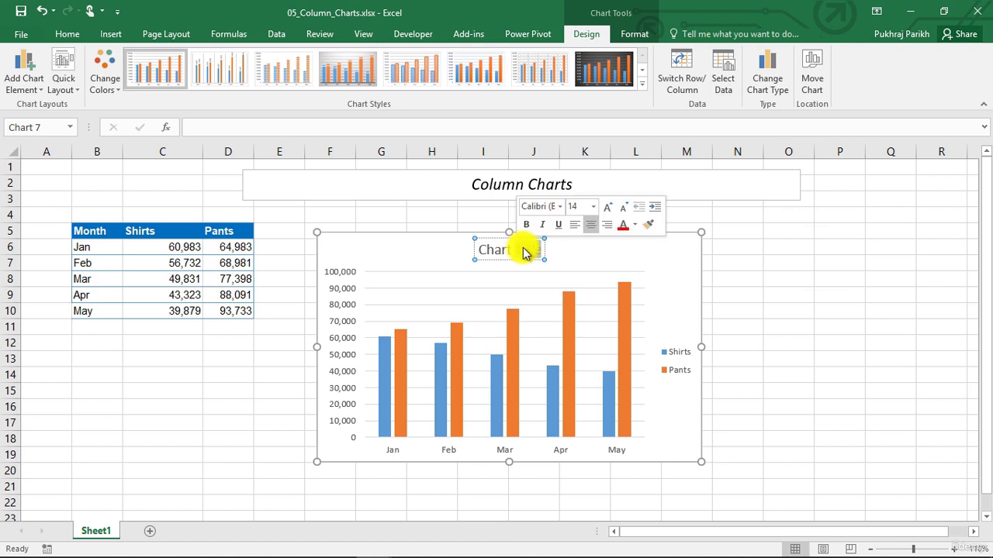
{"action": "key", "text": "BackSpace"}
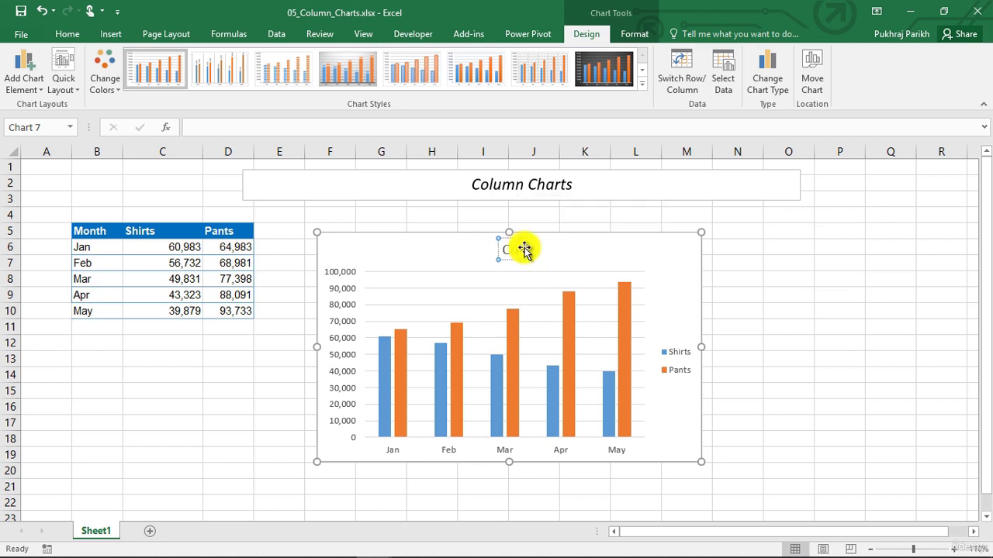
{"action": "key", "text": "BackSpace"}
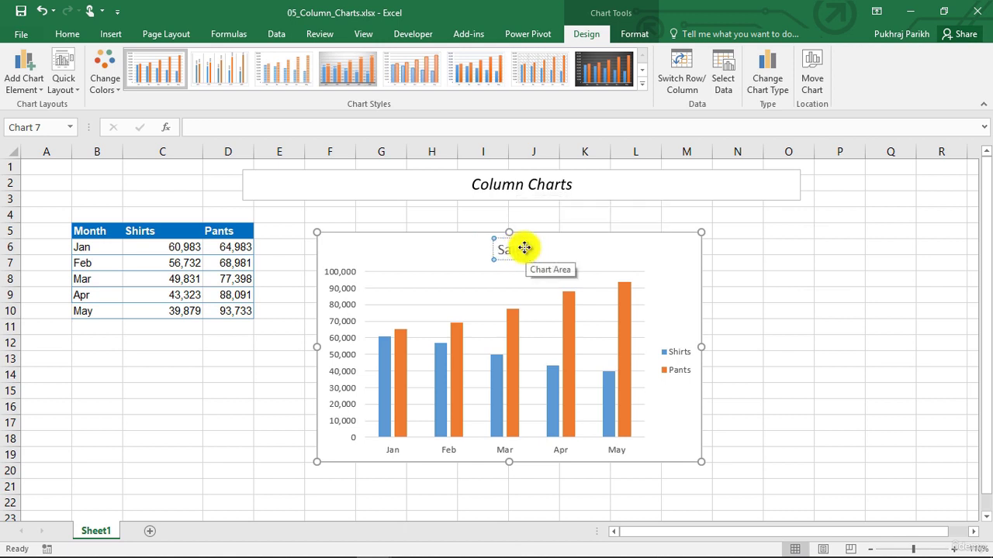
{"action": "type", "text": "Sales"}
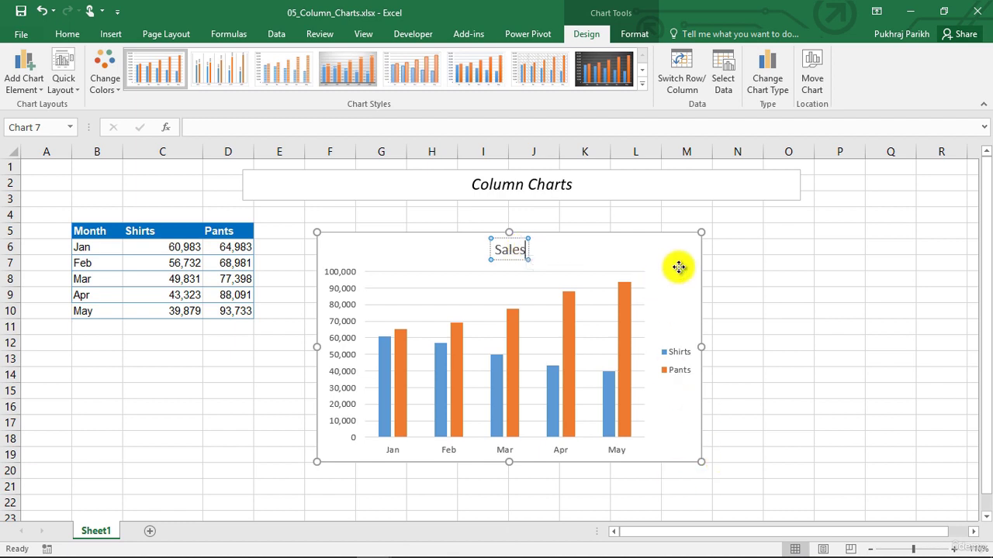
{"action": "left_click", "coordinate": [680, 266]}
{"action": "left_click_drag", "start_coordinate": [700, 235], "coordinate": [736, 215]}
Delete the chart's legend and undo the deletion.
{"action": "left_click", "coordinate": [716, 353]}
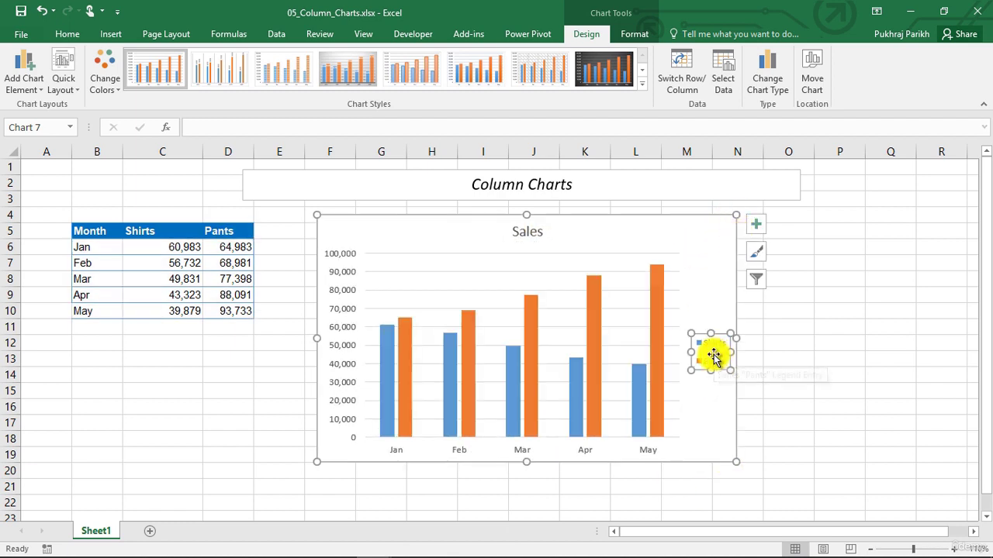
{"action": "left_click", "coordinate": [709, 344]}
{"action": "key", "text": "Delete"}
{"action": "key", "text": "ctrl+z"}
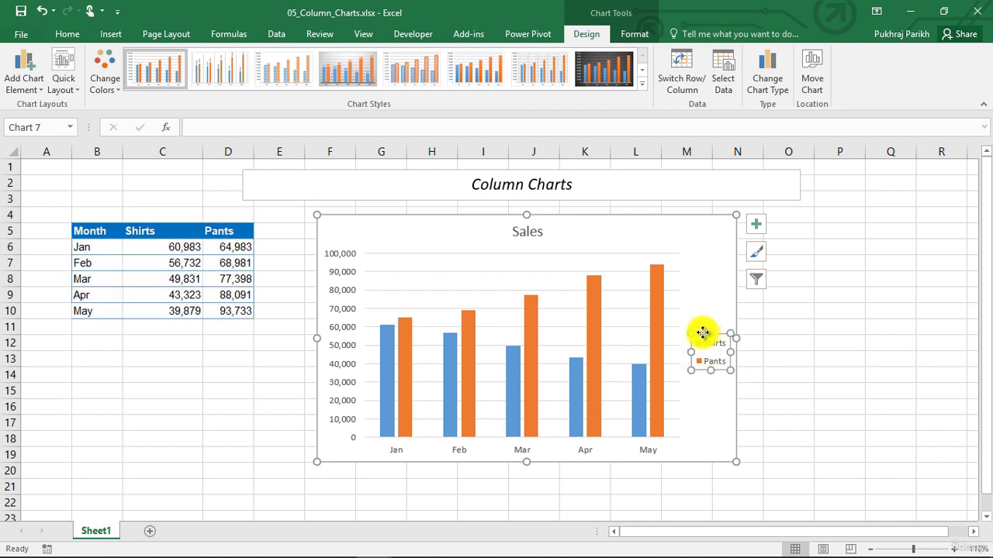
Move the legend slightly lower beside the columns and select the whole chart.
{"action": "left_click_drag", "start_coordinate": [703, 332], "coordinate": [704, 368]}
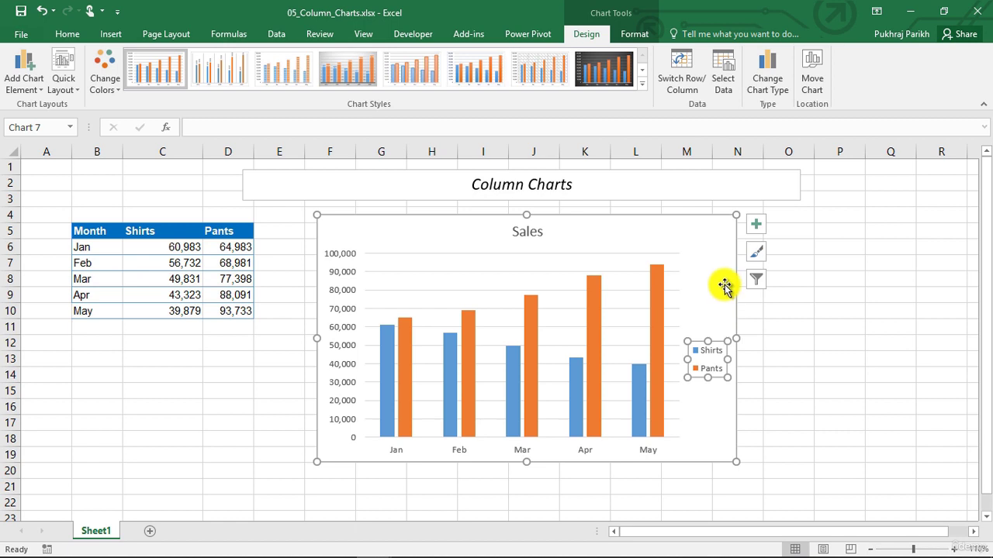
{"action": "left_click", "coordinate": [694, 236]}
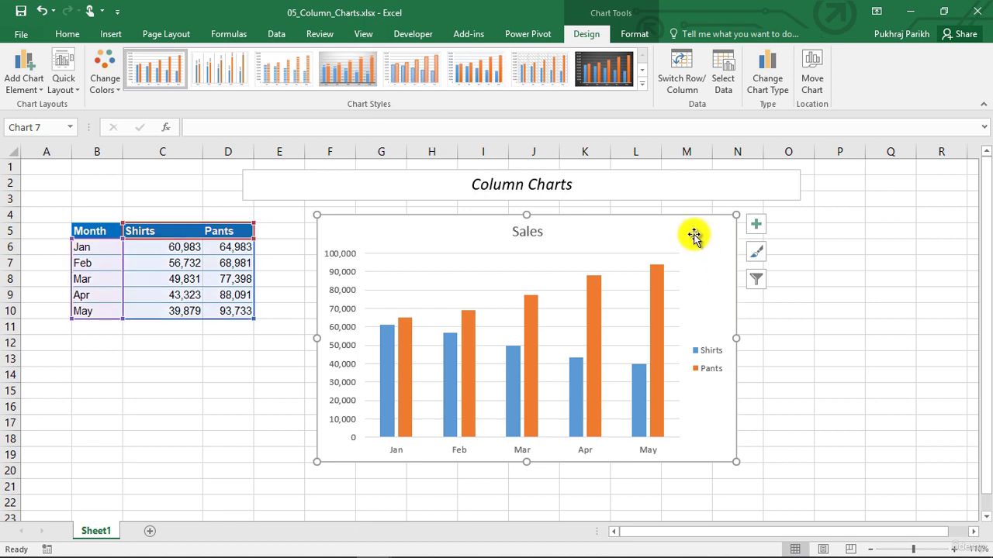
Change the Sales chart to a 2-D stacked column chart and select its Shirts and Pants series in turn.
{"action": "left_click", "coordinate": [101, 35]}
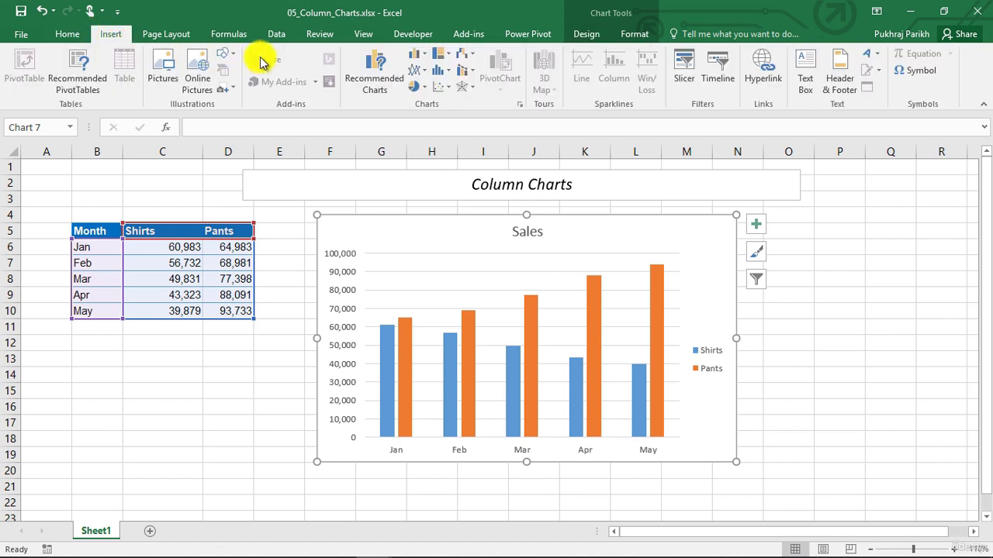
{"action": "left_click", "coordinate": [417, 55]}
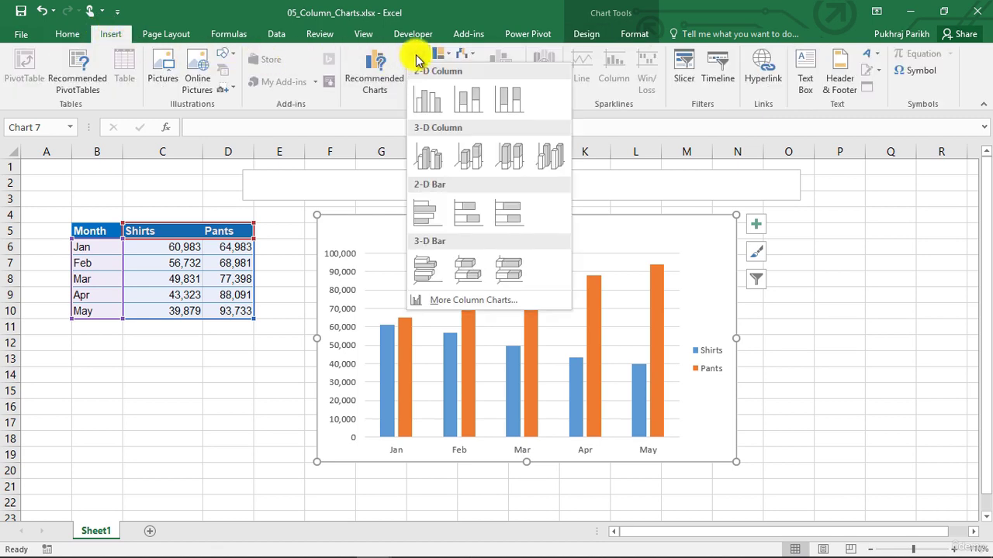
{"action": "left_click", "coordinate": [463, 108]}
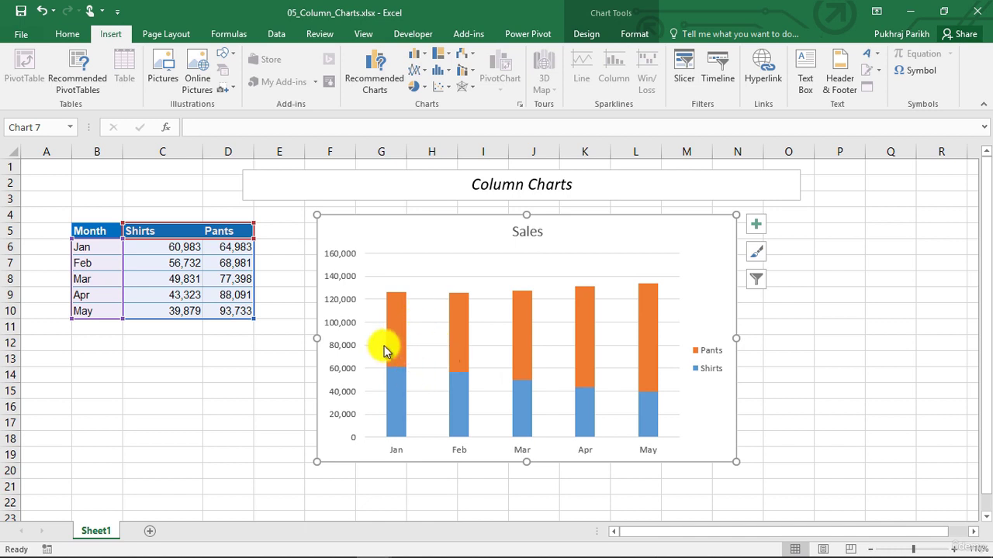
{"action": "mouse_move", "coordinate": [457, 396]}
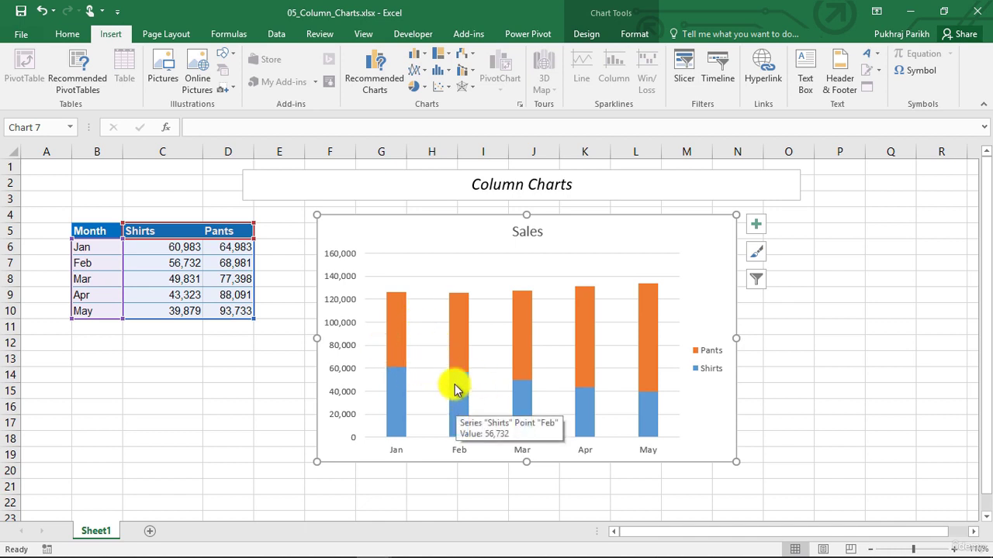
{"action": "mouse_move", "coordinate": [456, 371]}
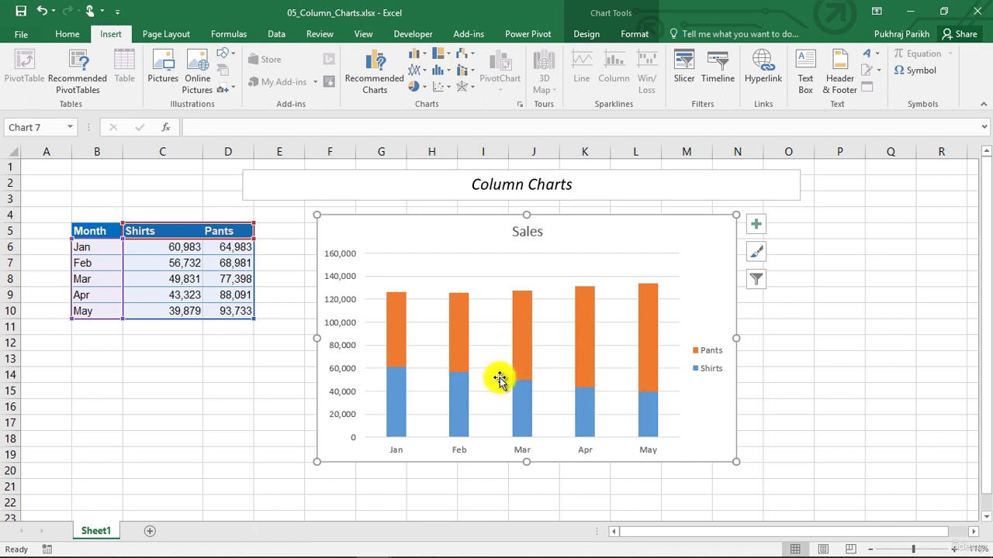
{"action": "left_click", "coordinate": [399, 407]}
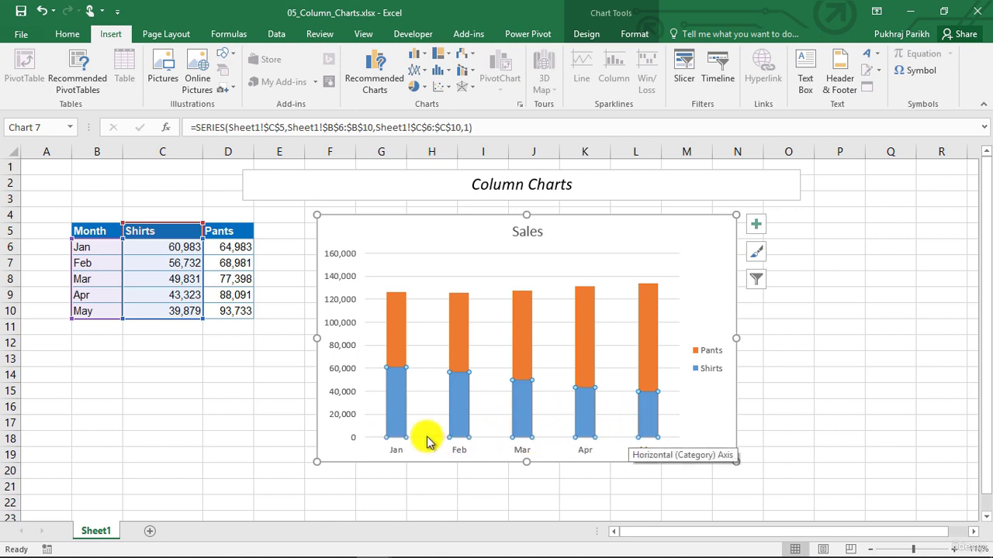
{"action": "left_click", "coordinate": [395, 327]}
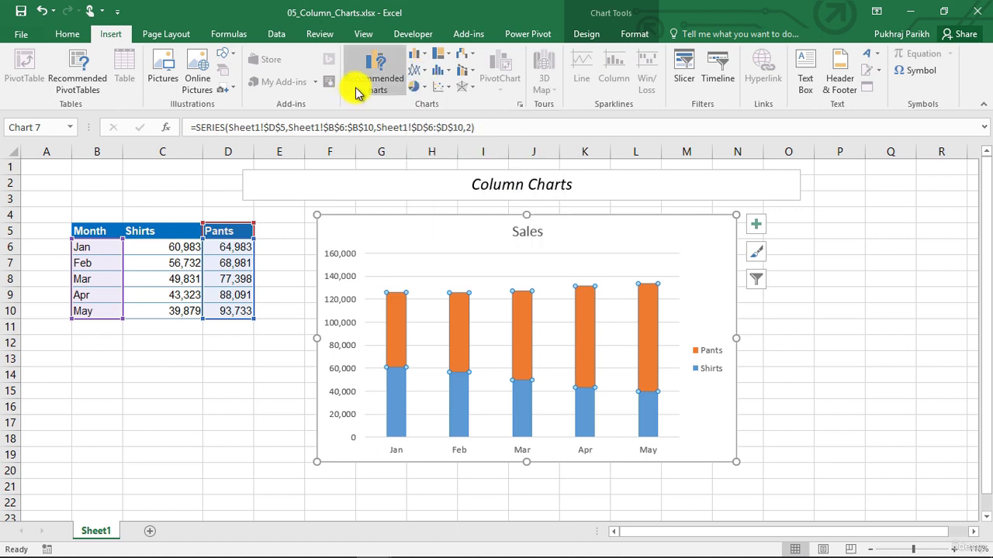
Change the Sales chart to a 2-D 100% stacked column chart and inspect its columns.
{"action": "left_click", "coordinate": [422, 60]}
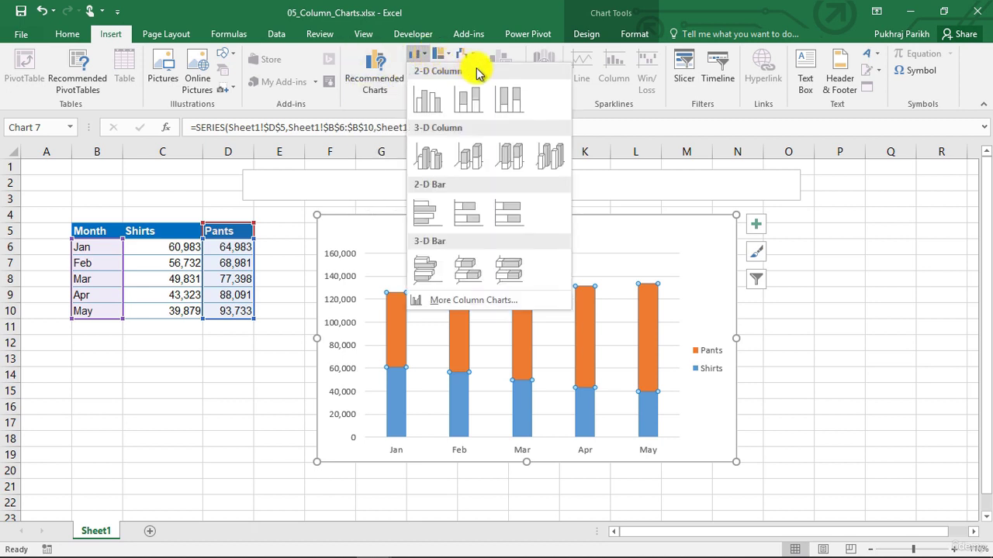
{"action": "left_click", "coordinate": [512, 101]}
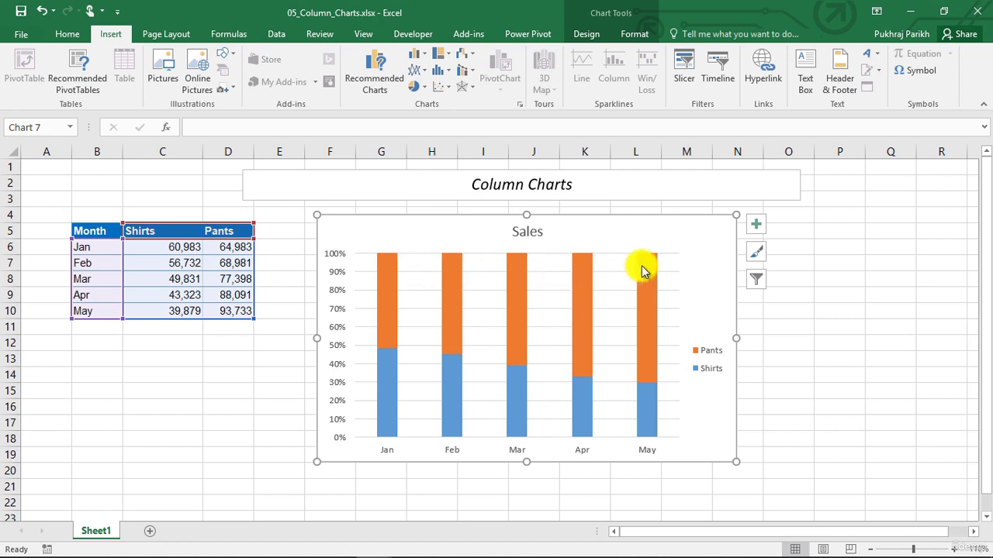
{"action": "mouse_move", "coordinate": [654, 262]}
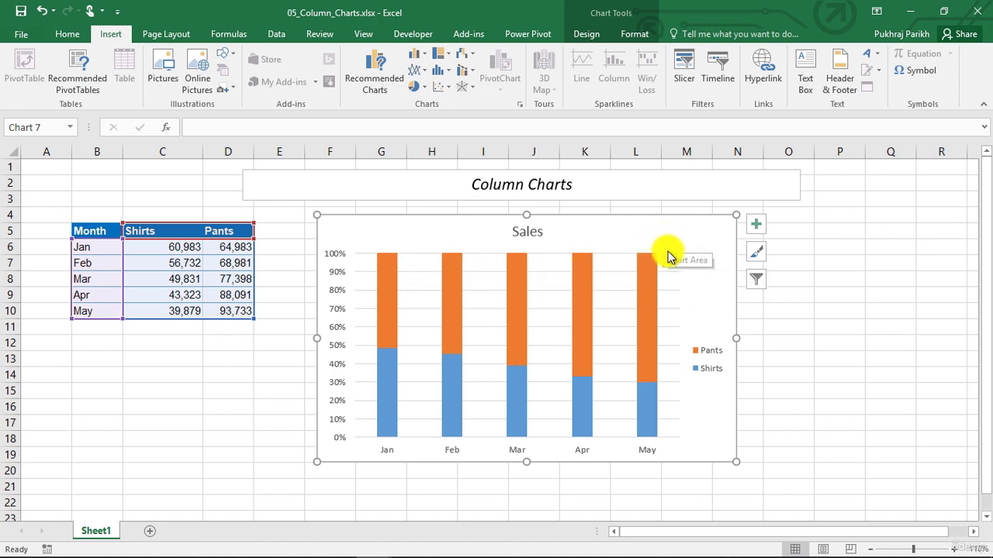
{"action": "mouse_move", "coordinate": [384, 318]}
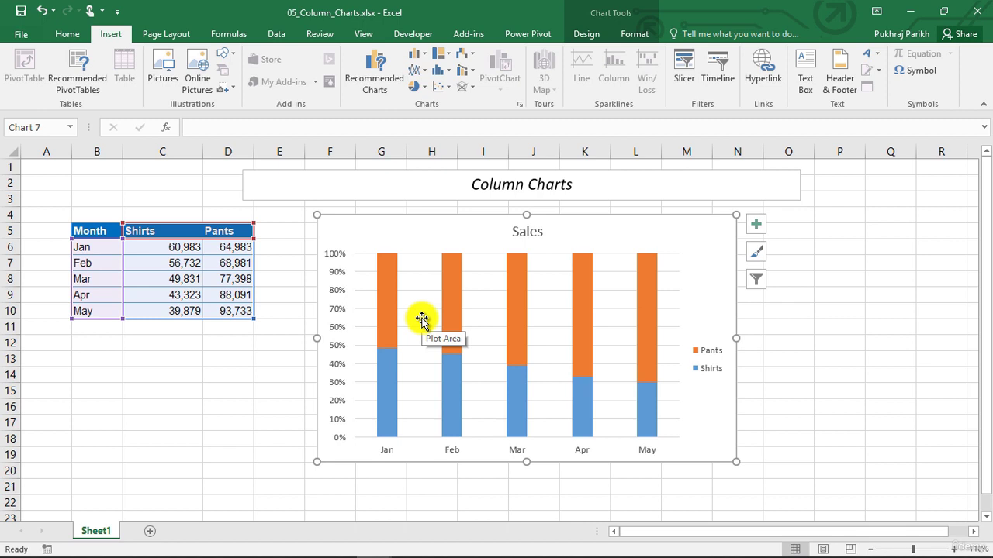
Try the 3-D clustered column type on the Sales chart and switch it back to 2-D clustered column.
{"action": "left_click", "coordinate": [416, 58]}
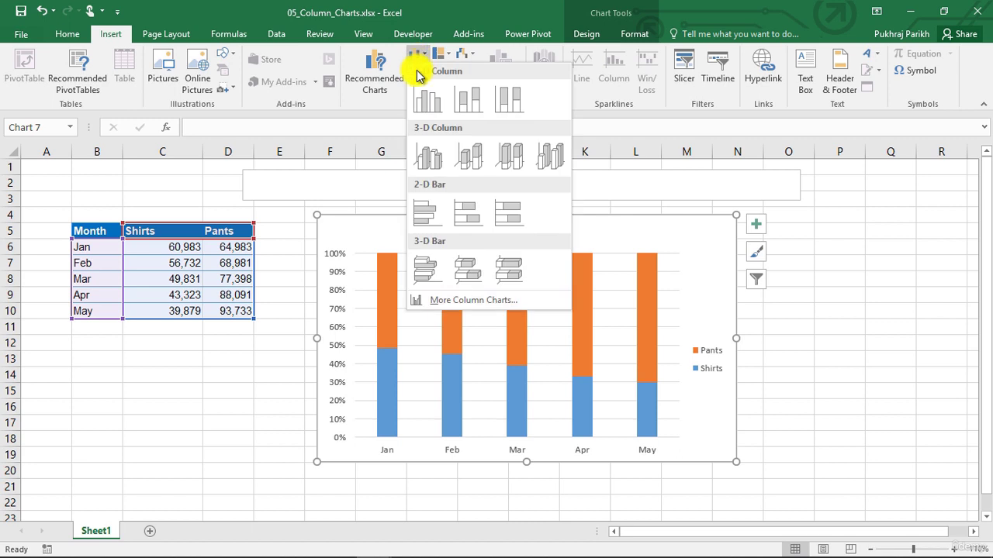
{"action": "left_click", "coordinate": [431, 154]}
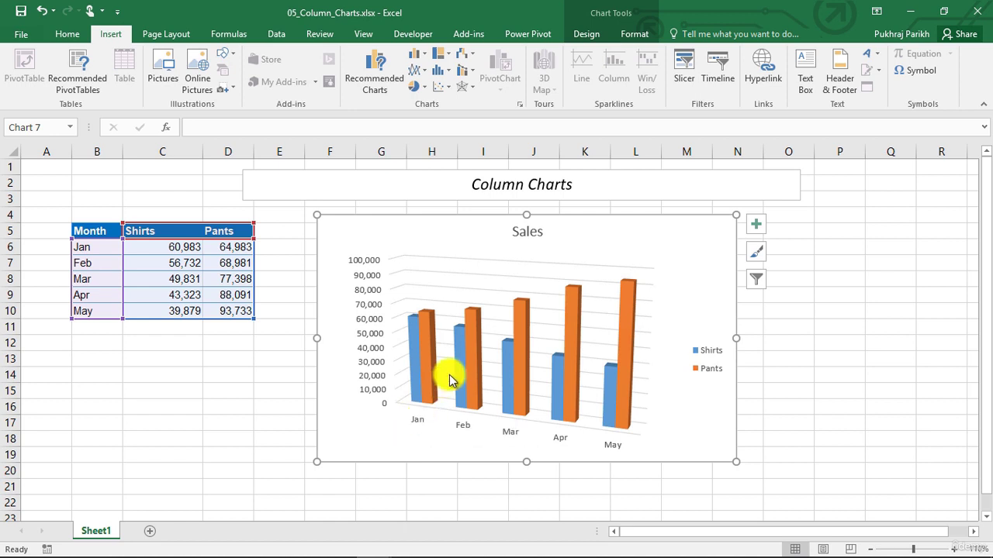
{"action": "mouse_move", "coordinate": [457, 369]}
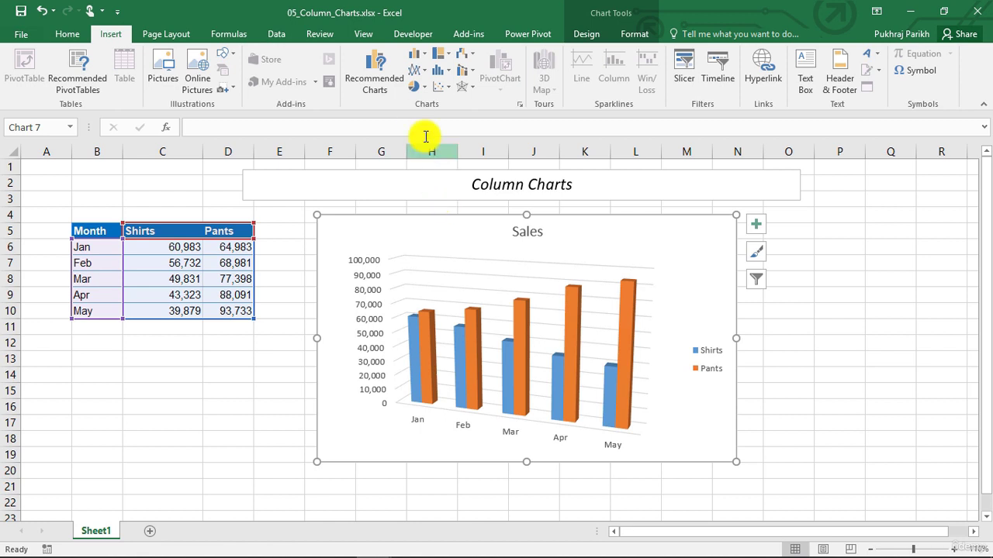
{"action": "left_click", "coordinate": [425, 59]}
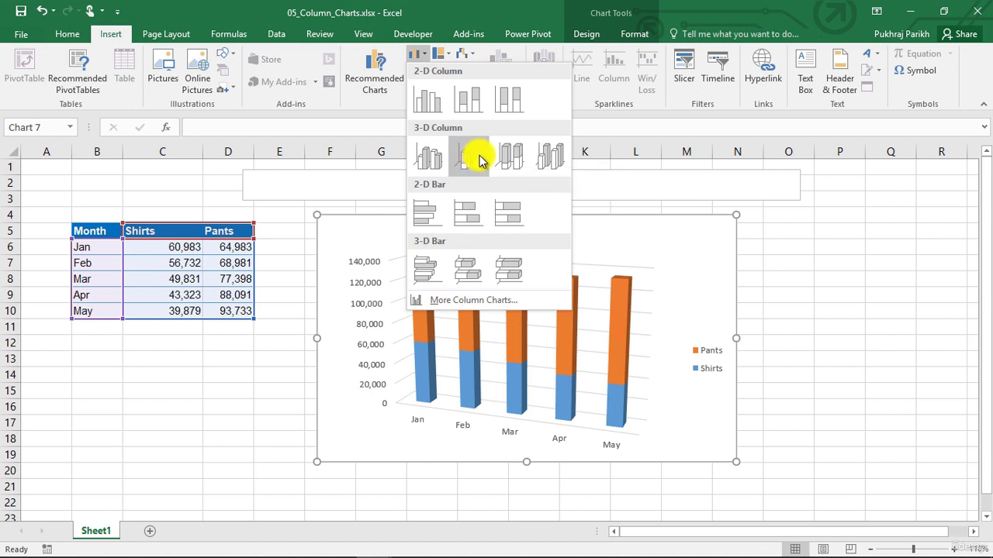
{"action": "left_click", "coordinate": [425, 105]}
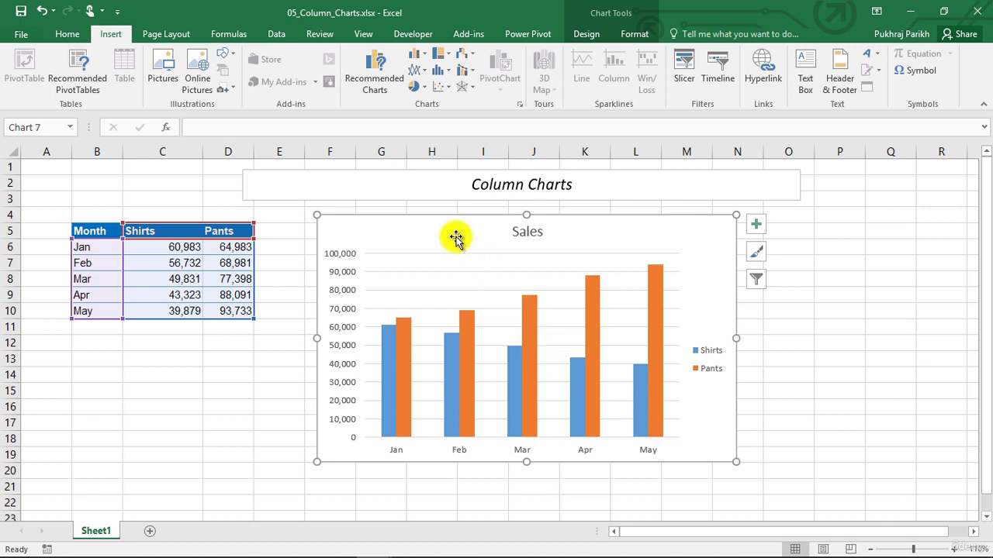
Change the Sales chart to a 2-D clustered bar chart and select its month axis.
{"action": "left_click", "coordinate": [415, 58]}
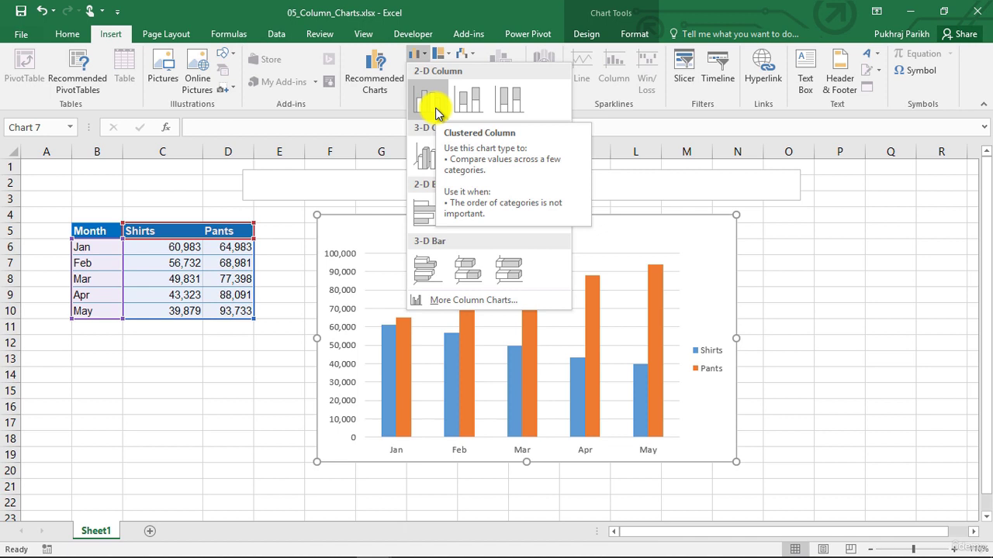
{"action": "left_click", "coordinate": [423, 211]}
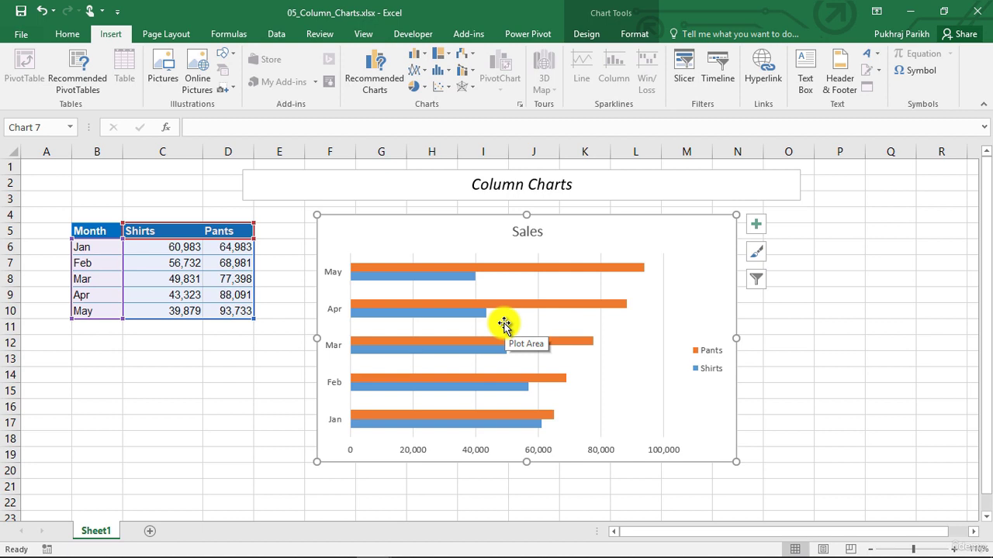
{"action": "left_click", "coordinate": [332, 272]}
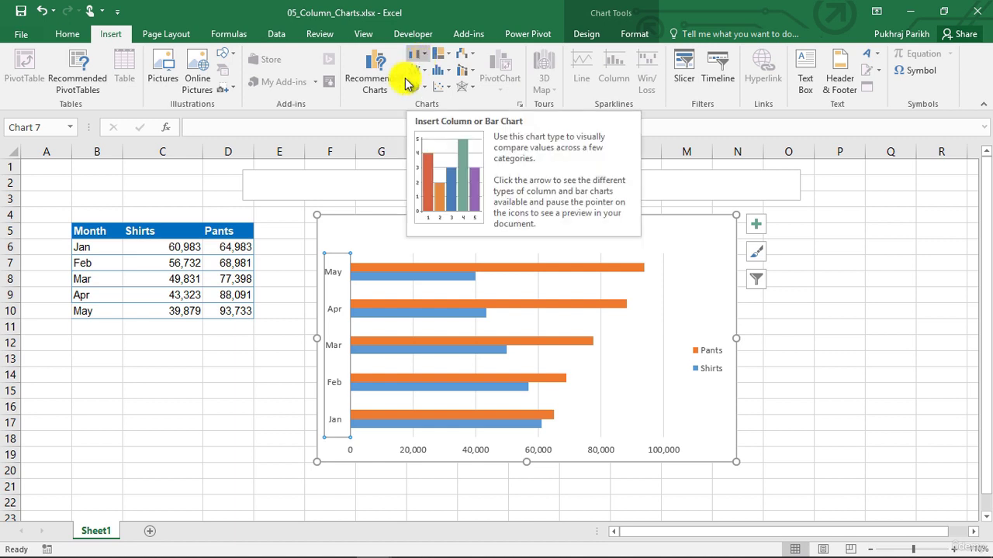
Extend the January label in cell B6 to read Jan 2019-2020.
{"action": "left_click", "coordinate": [82, 247]}
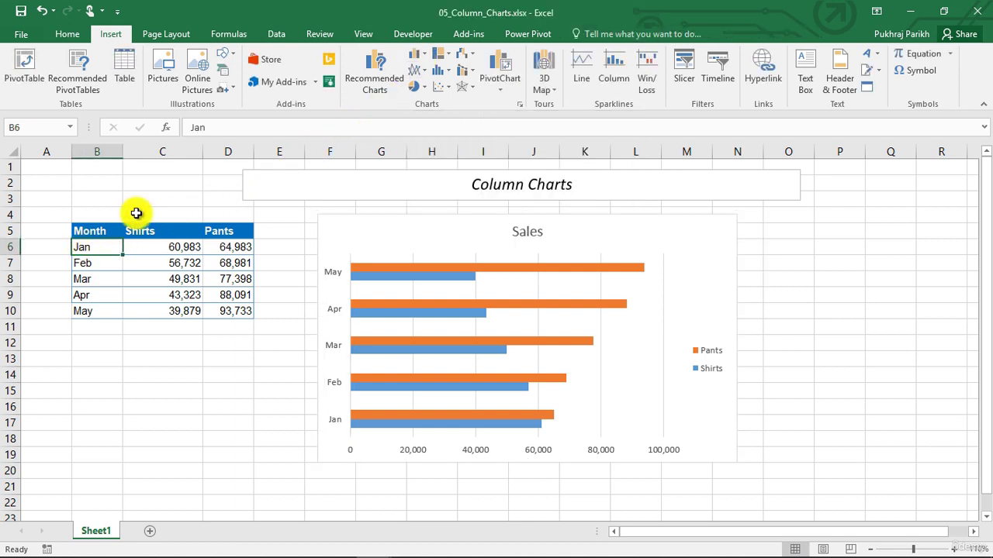
{"action": "left_click", "coordinate": [237, 129]}
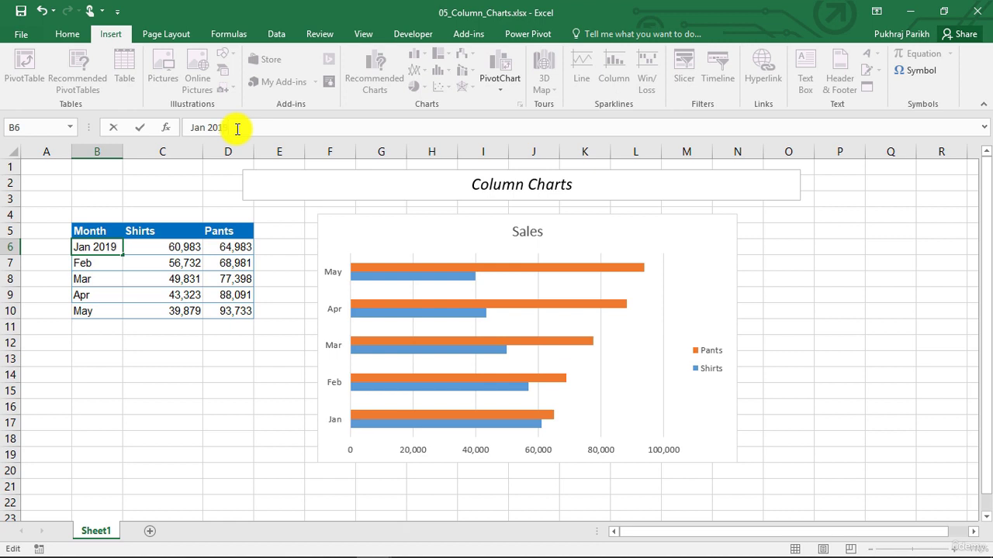
{"action": "type", "text": "2019-2020"}
{"action": "left_click", "coordinate": [246, 391]}
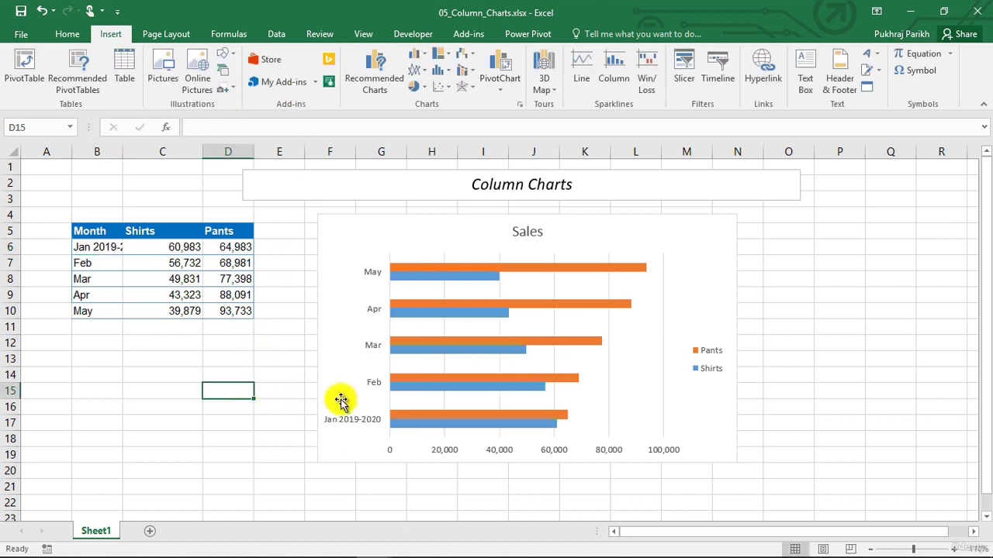
Change the Sales chart from bars to the 2-D clustered column type.
{"action": "left_click", "coordinate": [481, 295]}
{"action": "left_click", "coordinate": [418, 56]}
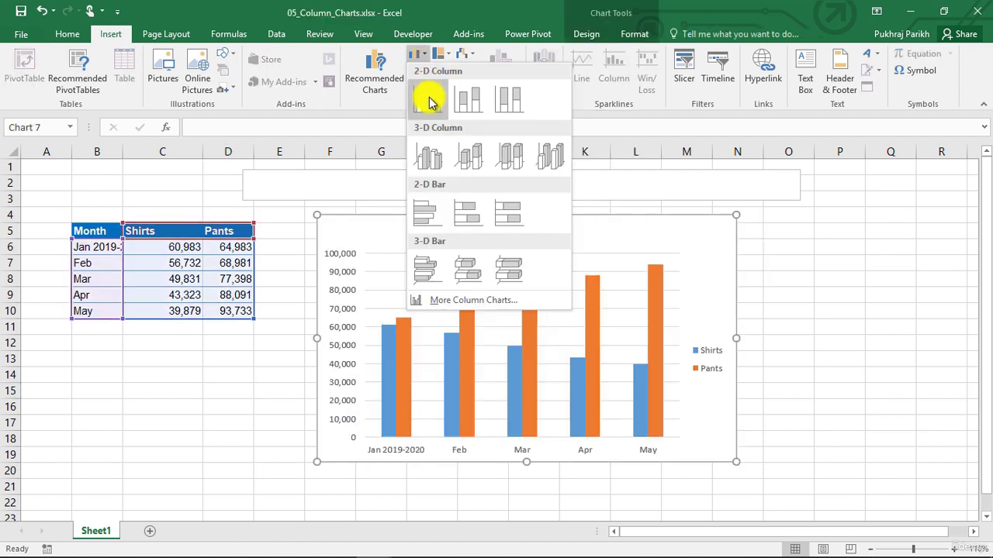
{"action": "left_click", "coordinate": [428, 100]}
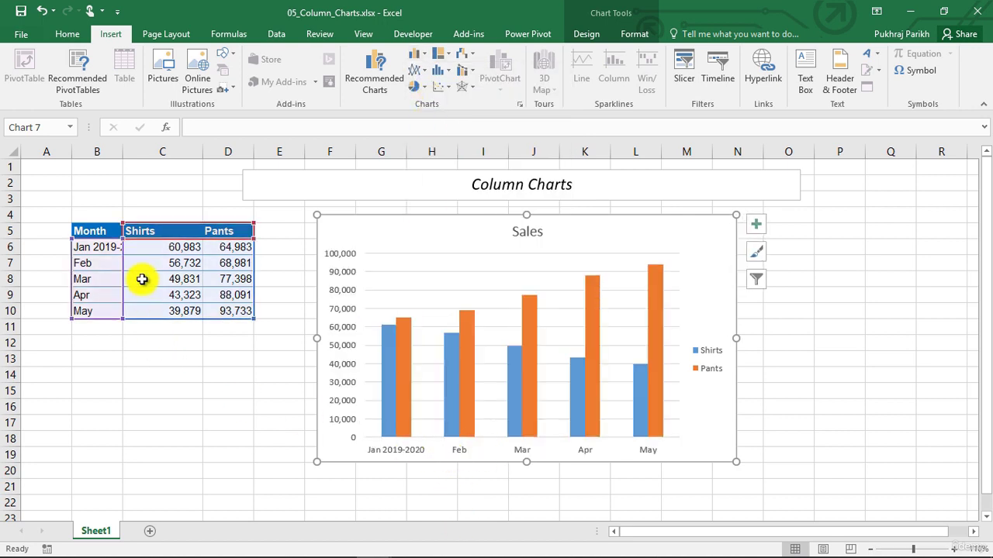
Extend the February label in cell B7 to read Feb 2019-2020.
{"action": "left_click", "coordinate": [97, 263]}
{"action": "left_click", "coordinate": [238, 129]}
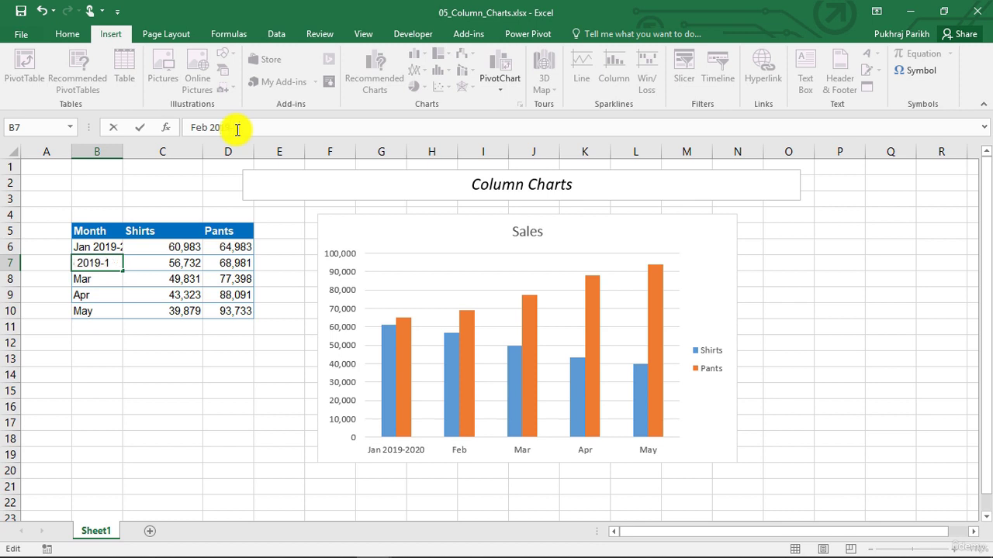
{"action": "type", "text": "2019-2020"}
{"action": "key", "text": "Return"}
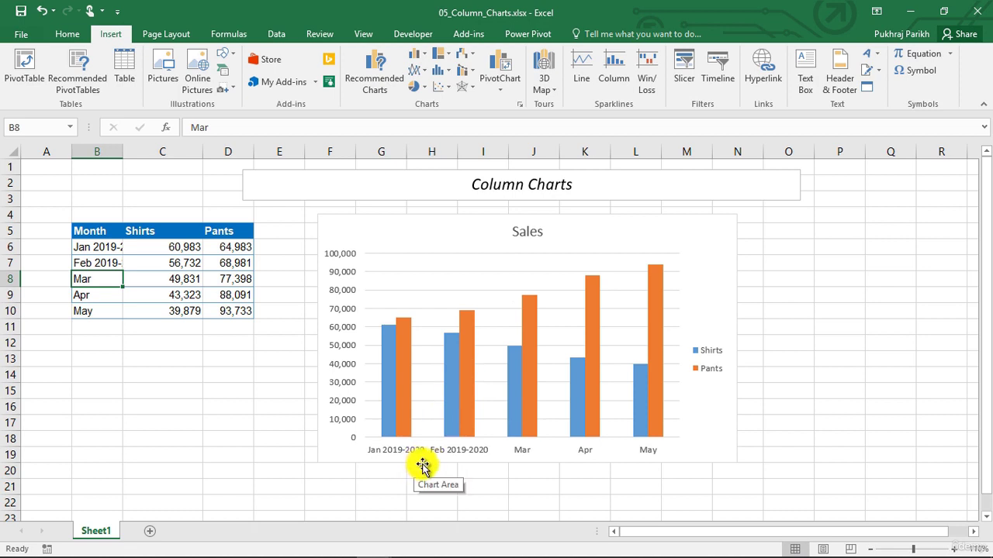
Insert a separate 2-D clustered bar chart from the monthly sales table and select its title.
{"action": "left_click", "coordinate": [416, 54]}
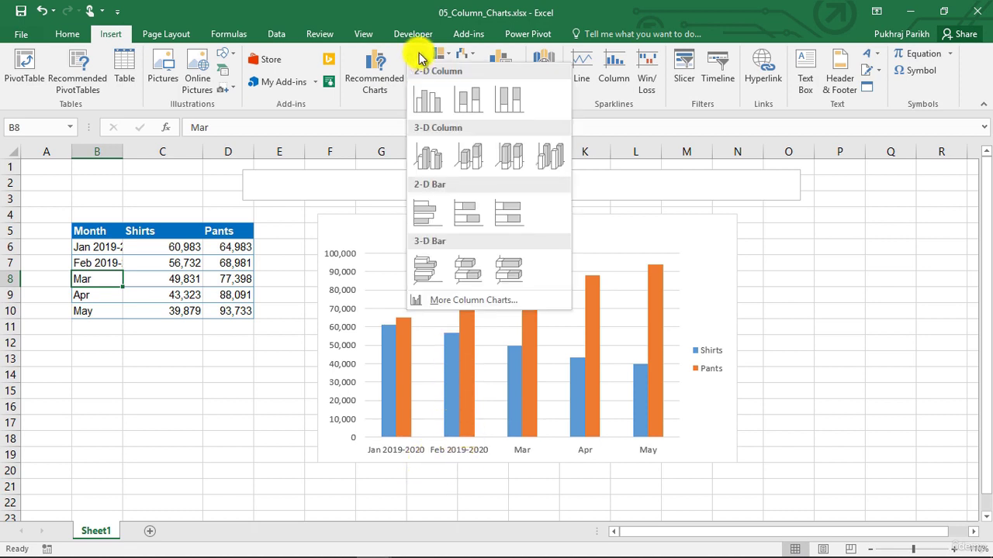
{"action": "left_click", "coordinate": [431, 217]}
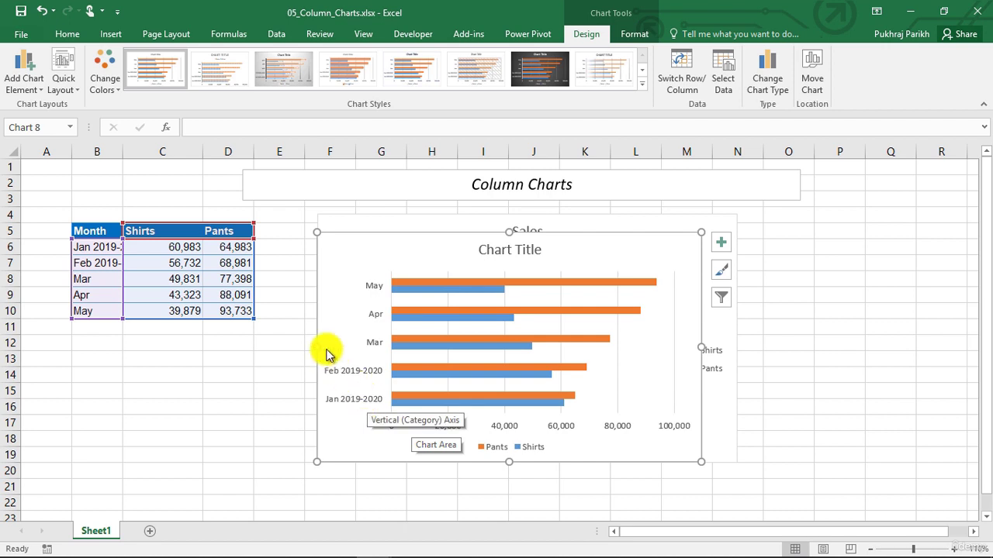
{"action": "left_click", "coordinate": [110, 35]}
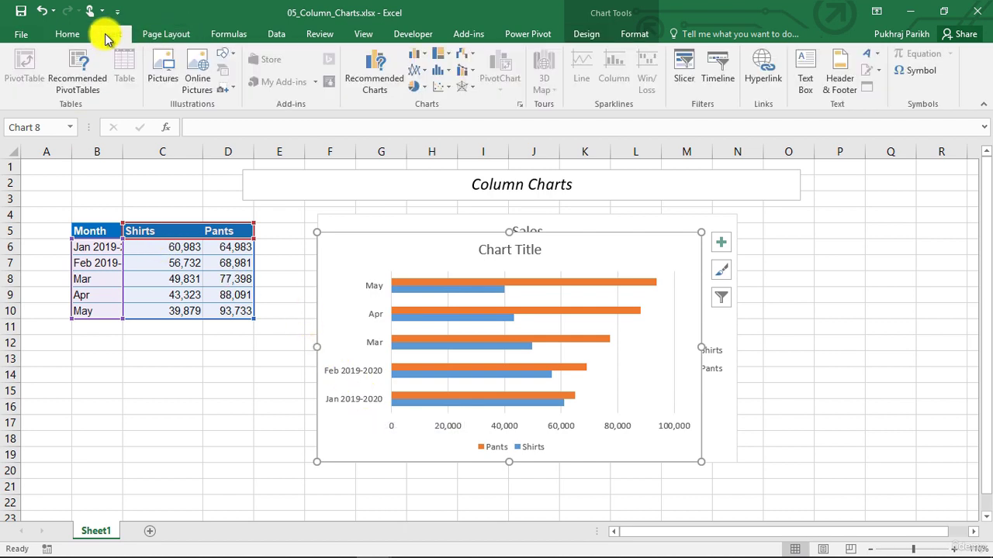
{"action": "left_click", "coordinate": [412, 58]}
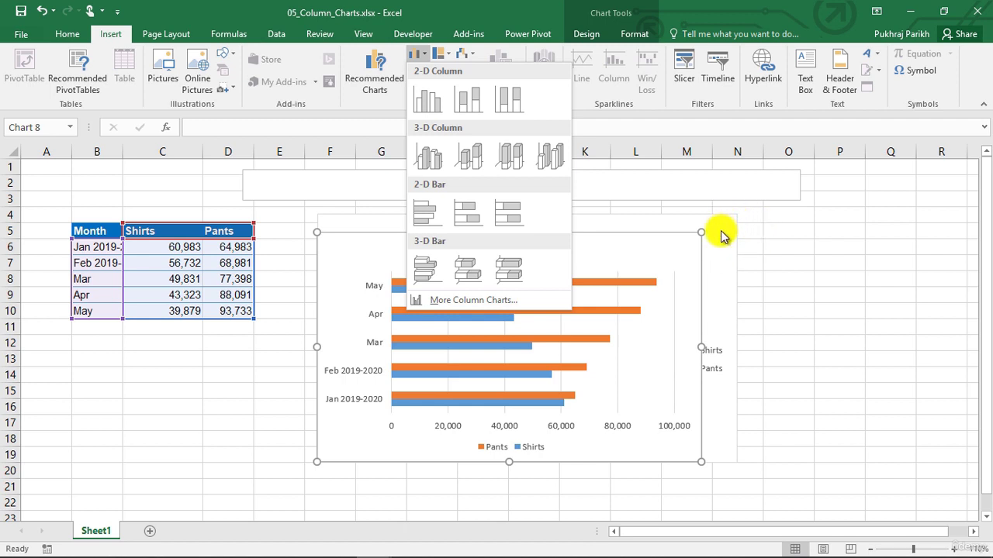
{"action": "left_click", "coordinate": [722, 228]}
{"action": "left_click", "coordinate": [530, 256]}
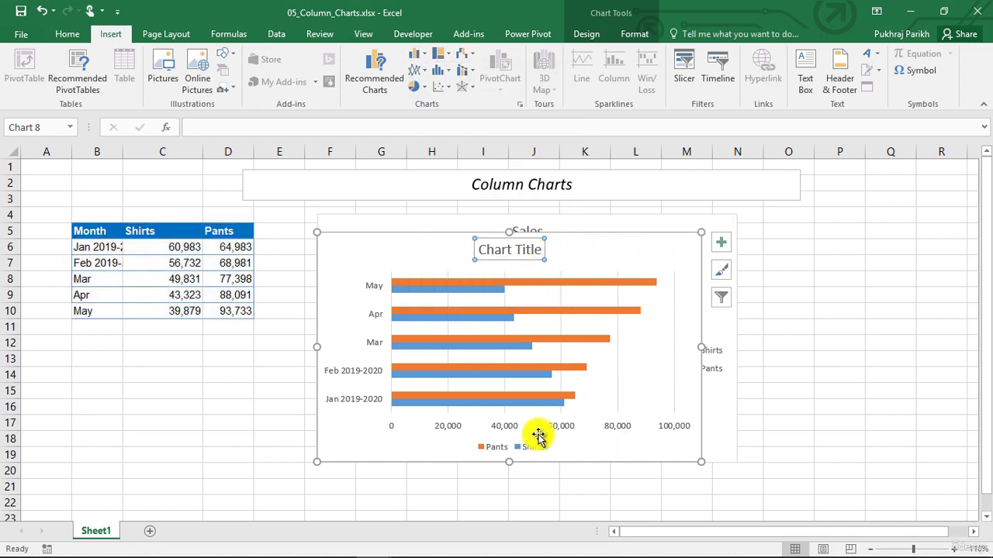